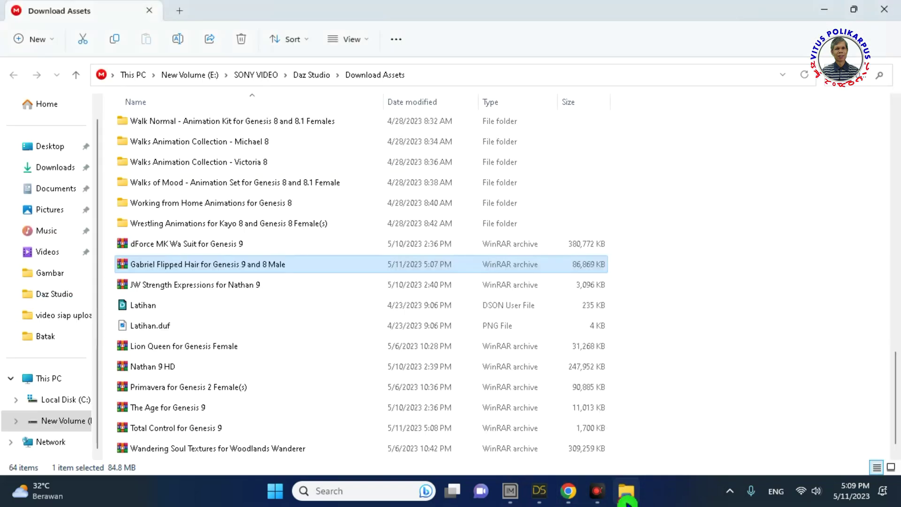
Select the Total Control for Genesis 9 archive, switch to DAZ Studio and show the Content Library.
left_click(217, 434)
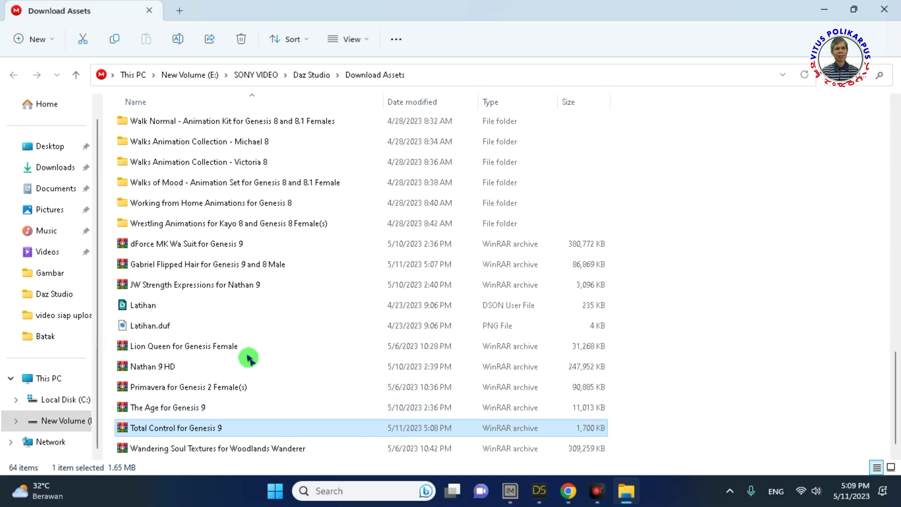
left_click(539, 490)
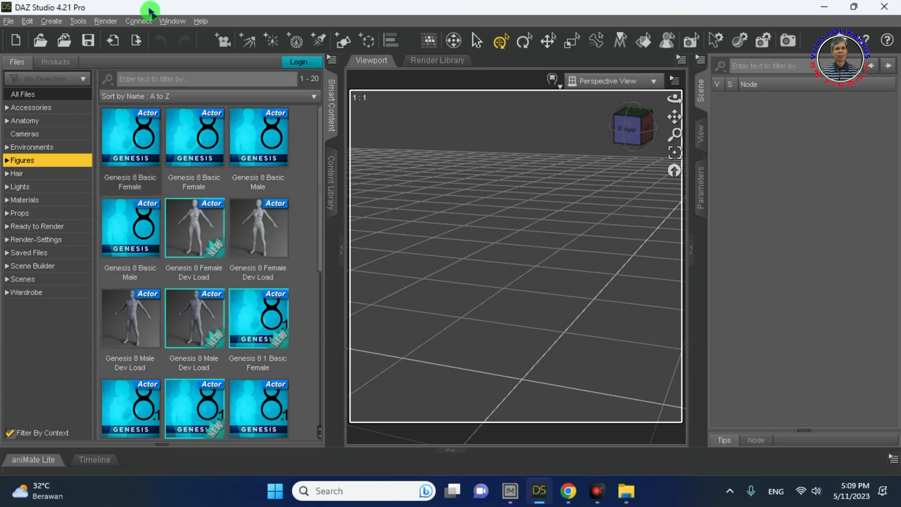
left_click(333, 179)
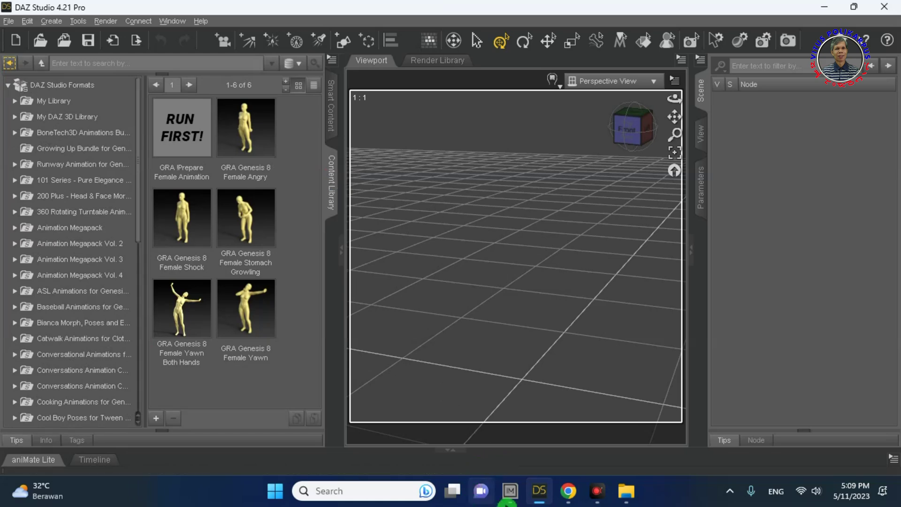
Switch to File Explorer and extract the Gabriel Flipped Hair for Genesis 9 and 8 Male archive into a folder of the same name.
mouse_move(559, 501)
left_click(627, 491)
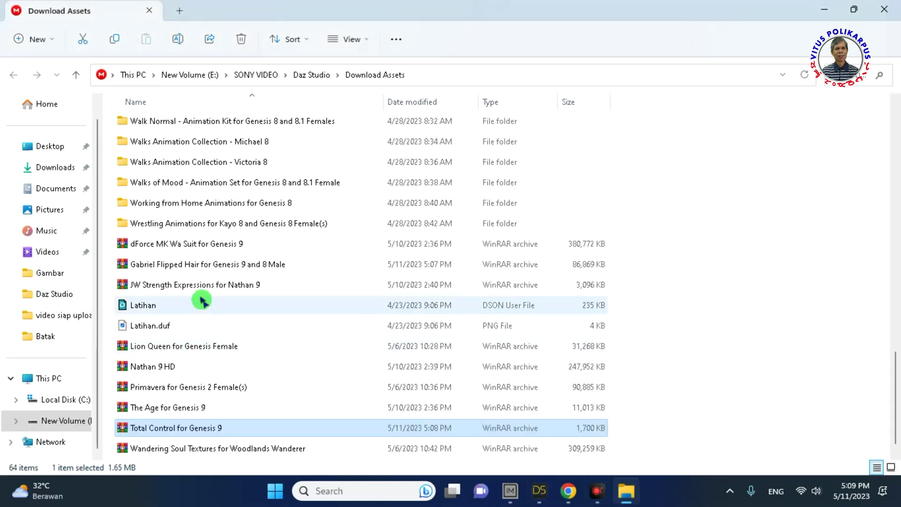
left_click(192, 273)
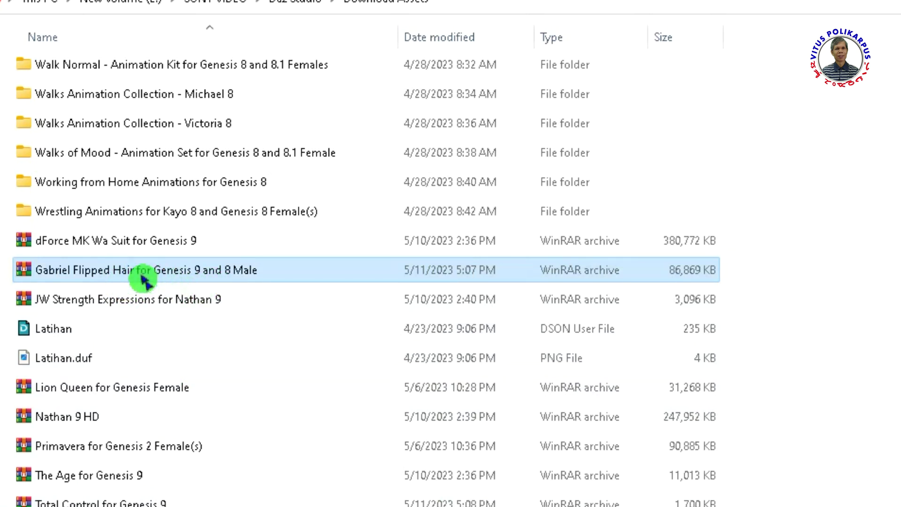
right_click(144, 281)
mouse_move(241, 215)
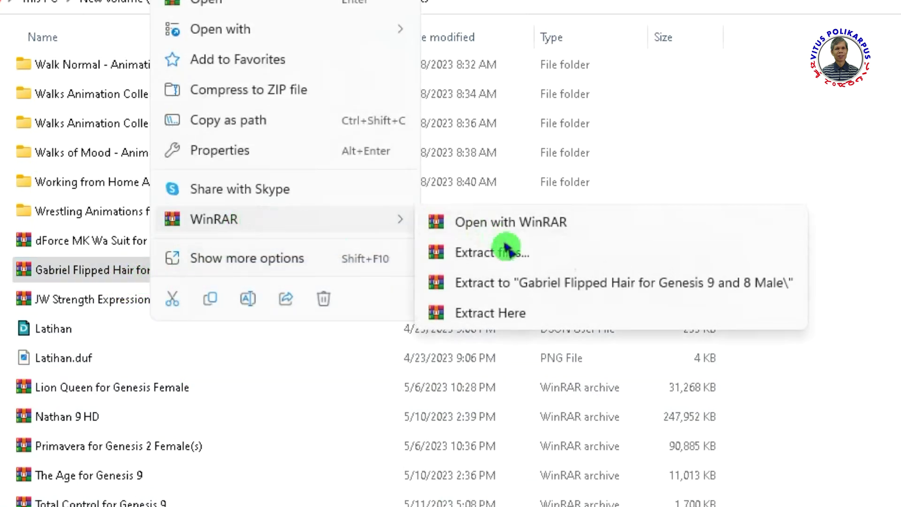
left_click(499, 283)
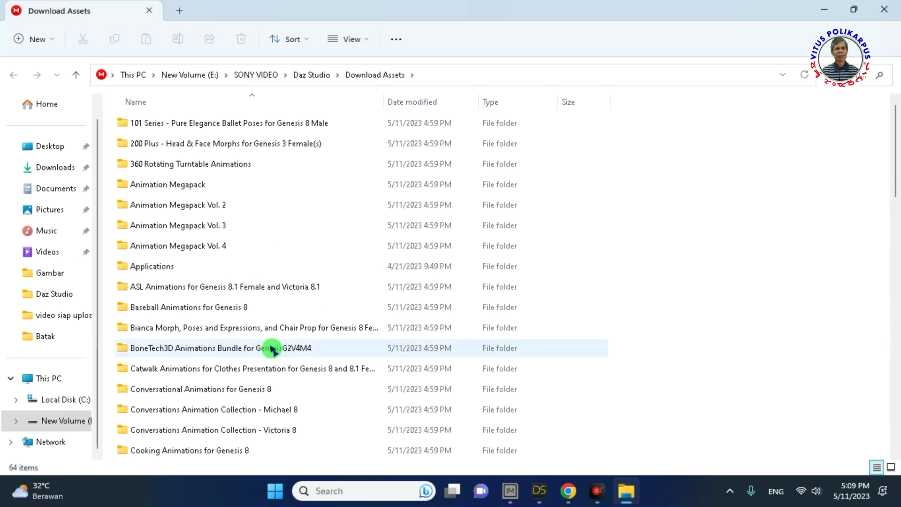
scroll(209, 271, "down", 5)
double_click(209, 272)
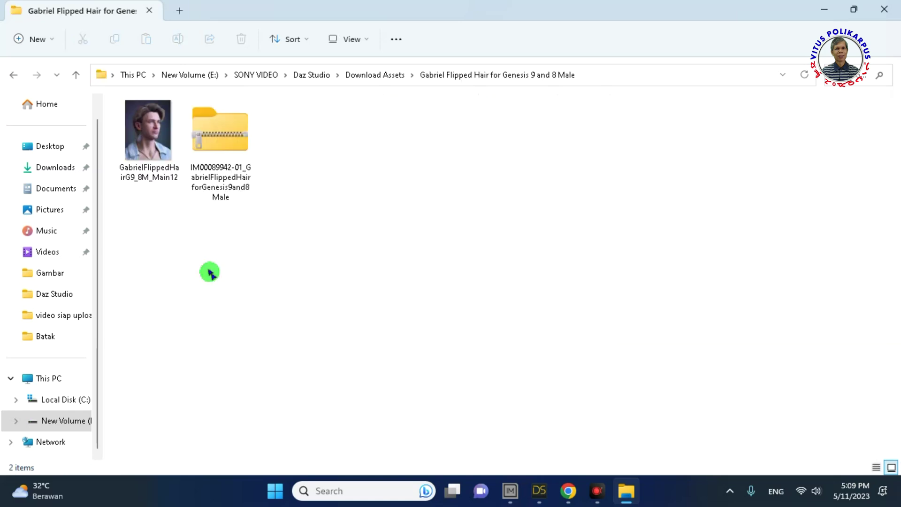
left_click(210, 136)
right_click(213, 154)
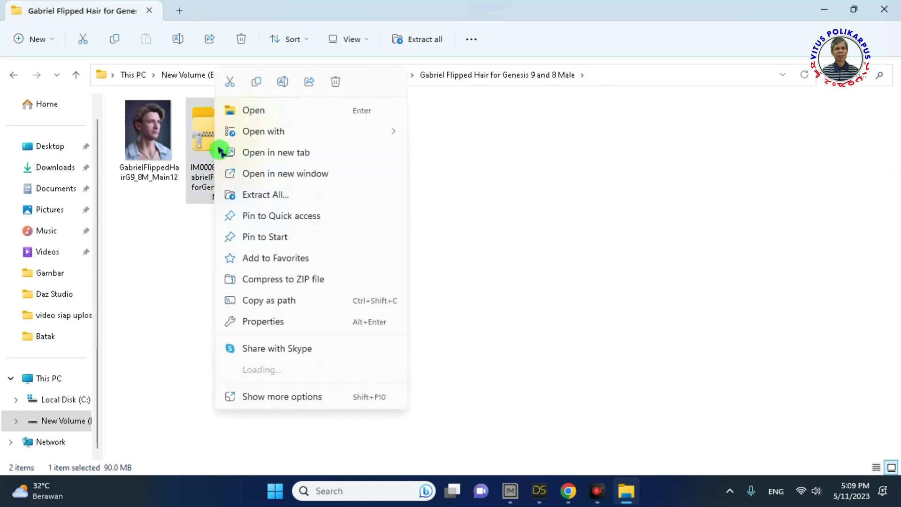
mouse_move(242, 370)
left_click(460, 414)
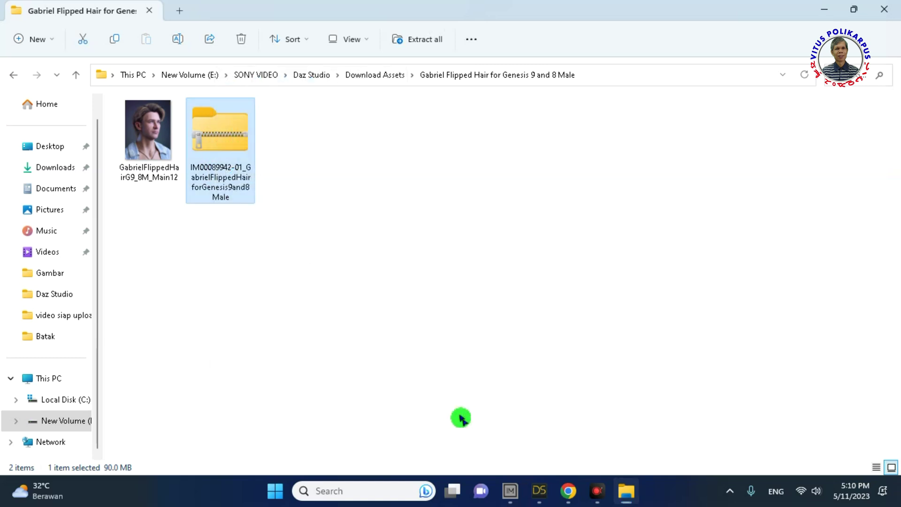
key("Delete")
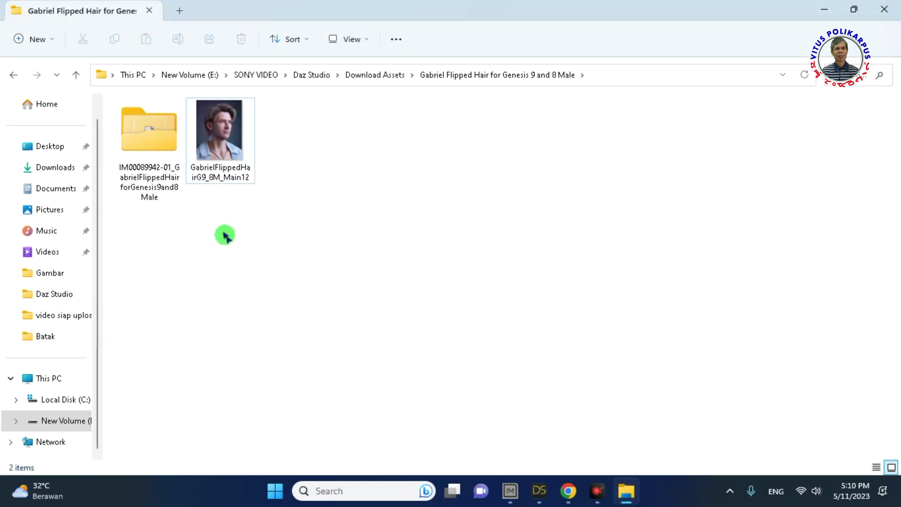
Examine the extracted hair package through Content, People and Genesis 9 down to the Iray materials, and return to the Download Assets folder.
double_click(150, 138)
double_click(141, 124)
double_click(151, 145)
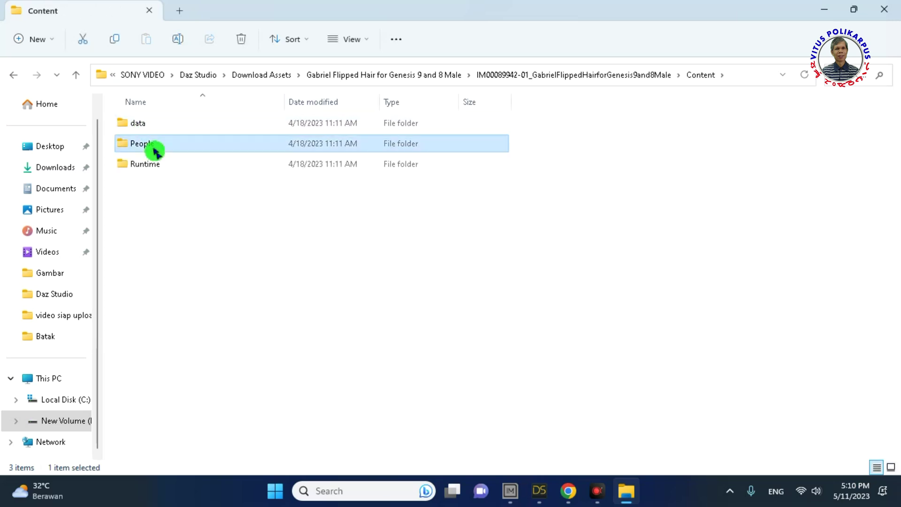
double_click(167, 145)
double_click(151, 136)
double_click(150, 136)
double_click(152, 138)
double_click(155, 141)
double_click(151, 141)
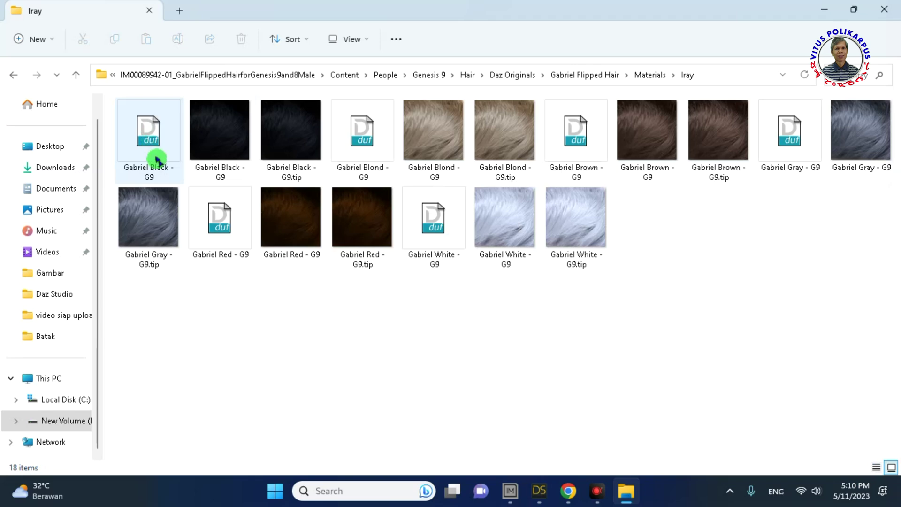
left_click(151, 76)
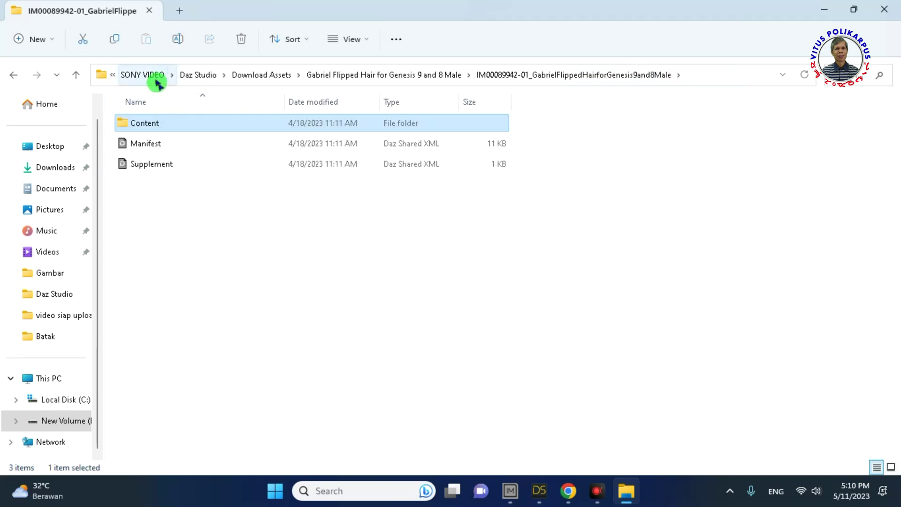
left_click(342, 76)
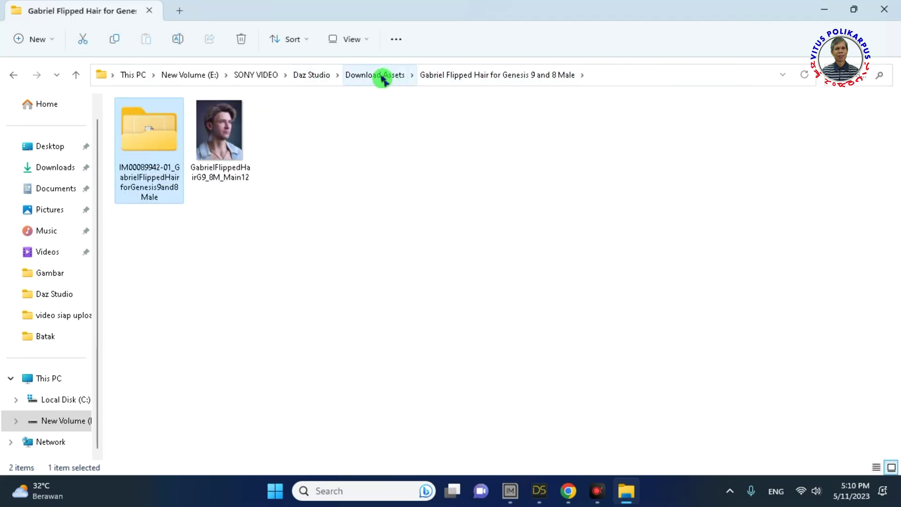
left_click(388, 75)
Switch to DAZ Studio, open the Content Directory Manager and expand the DAZ Studio Formats directories.
left_click(540, 491)
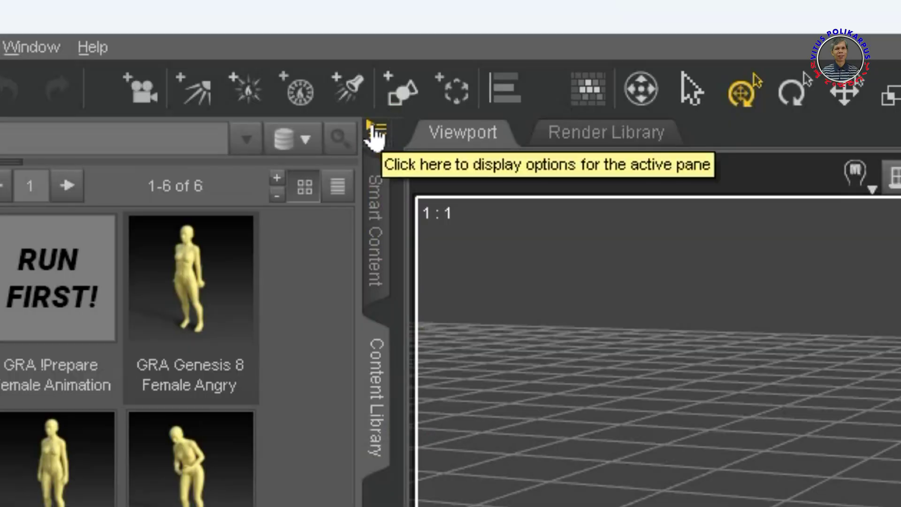
left_click(376, 129)
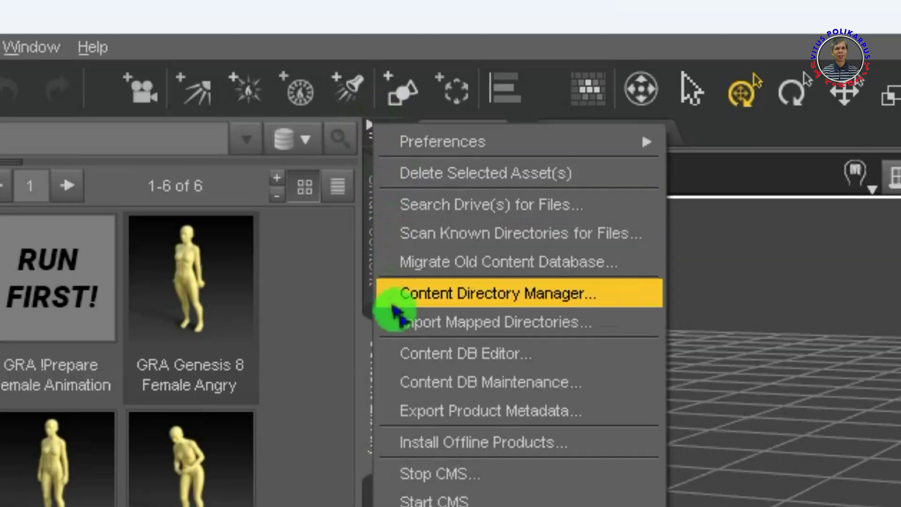
left_click(443, 295)
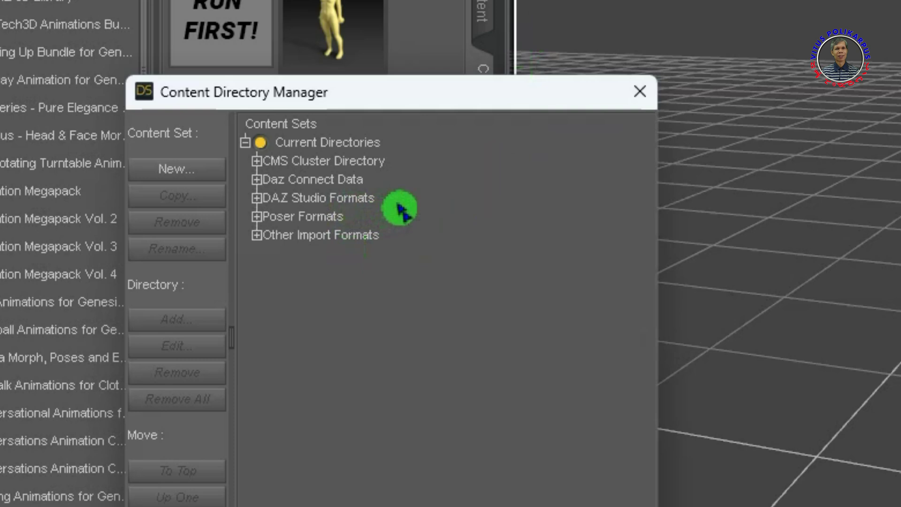
left_click(354, 201)
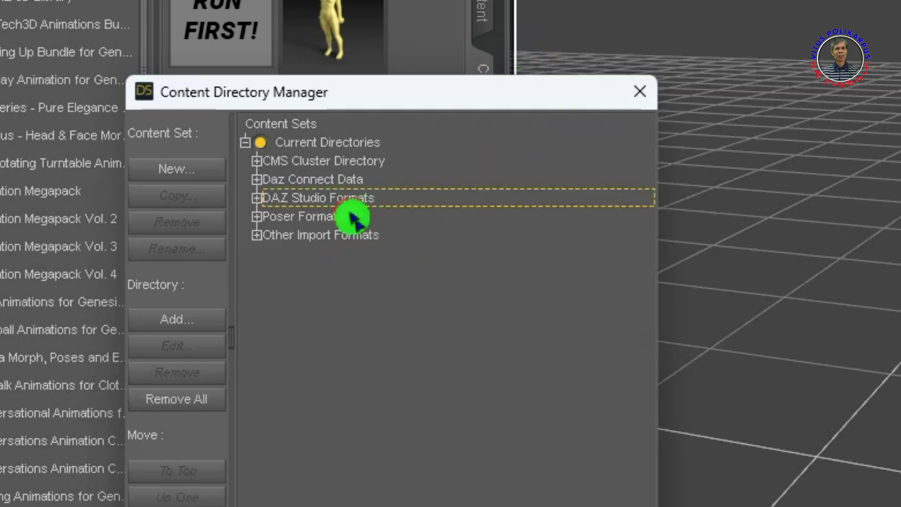
left_click(257, 201)
Add the Gabriel Flipped Hair for Genesis 9 and 8 Male folder as a DAZ Studio Formats directory and accept the change.
left_click(193, 319)
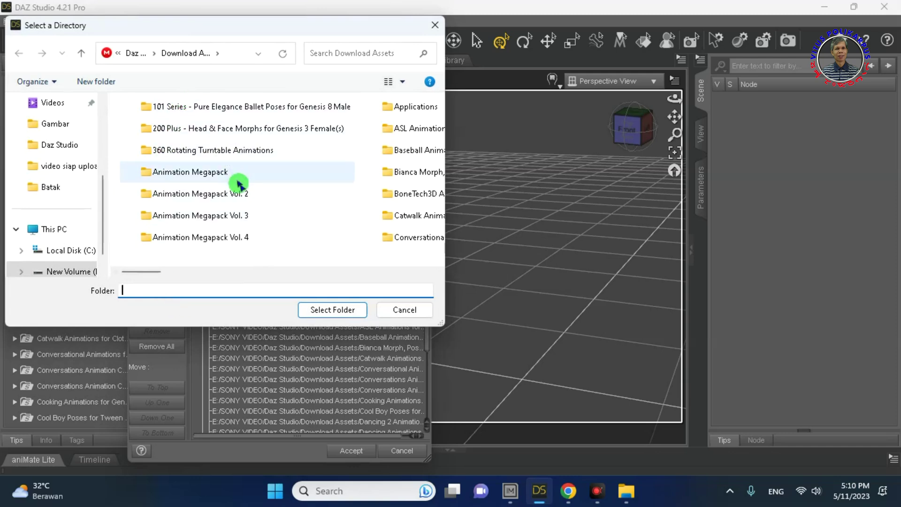
scroll(237, 184, "down", 6)
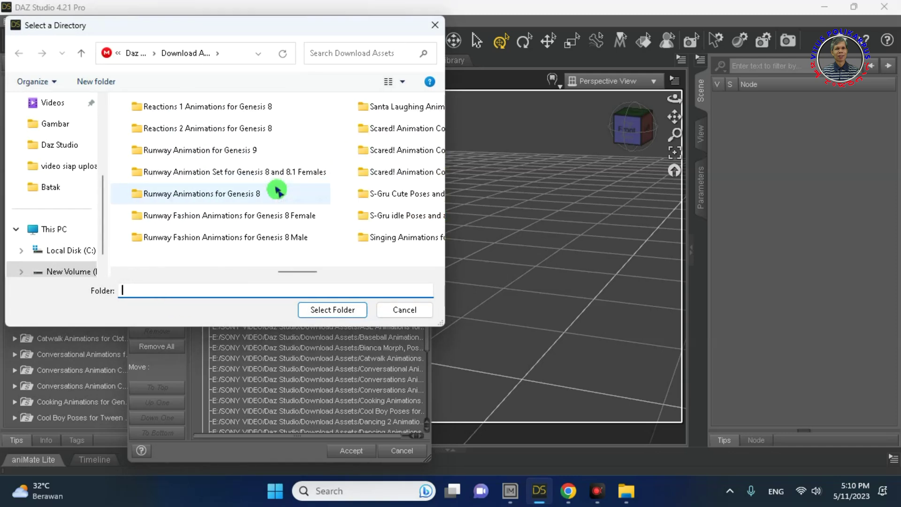
scroll(281, 190, "up", 3)
scroll(282, 190, "down", 3)
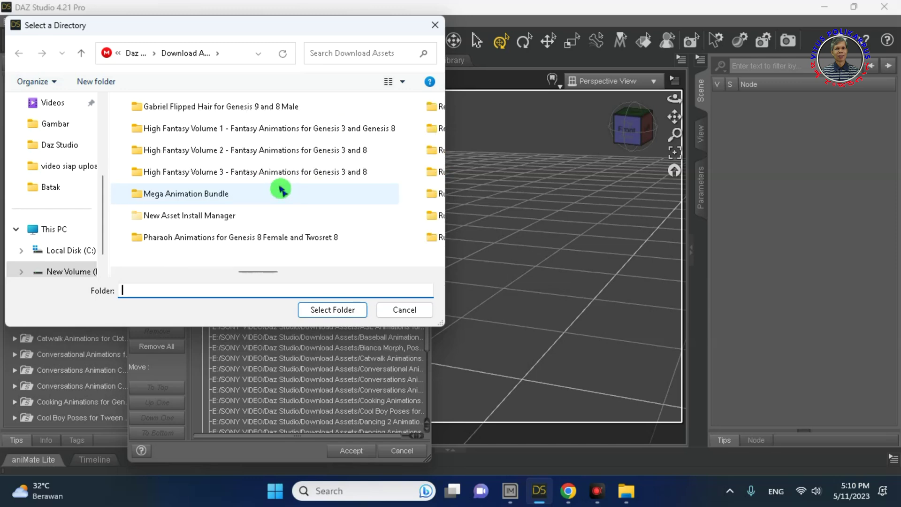
left_click(190, 107)
left_click(320, 315)
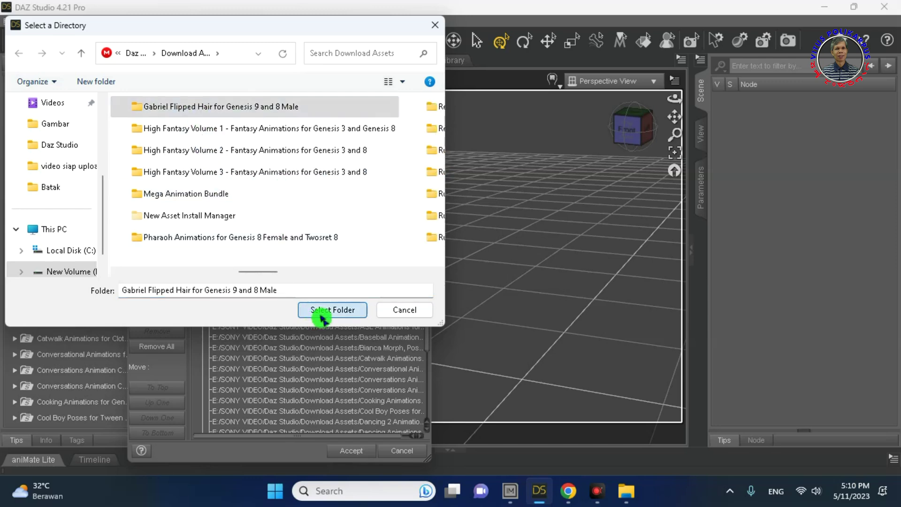
left_click(349, 452)
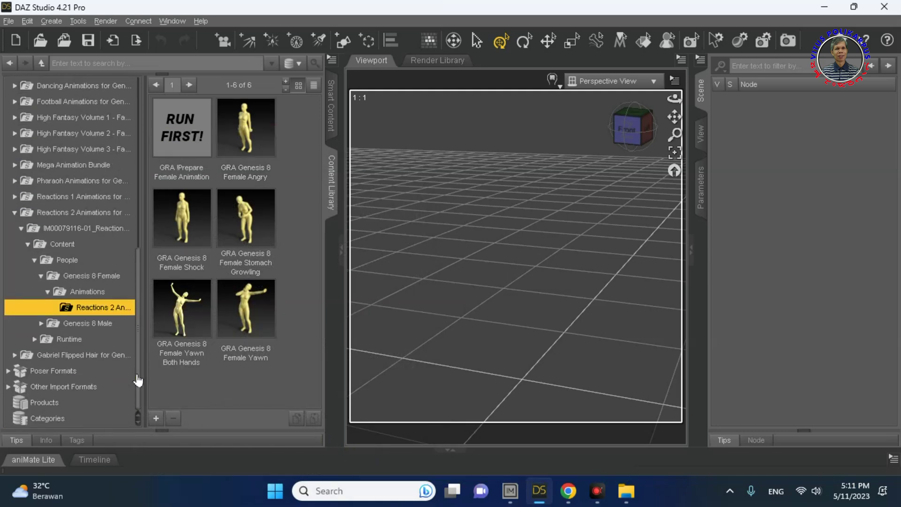
Collapse the Reactions 2 Animations folder and expand the Gabriel Flipped Hair library down to the subfolders of Content.
left_click(15, 213)
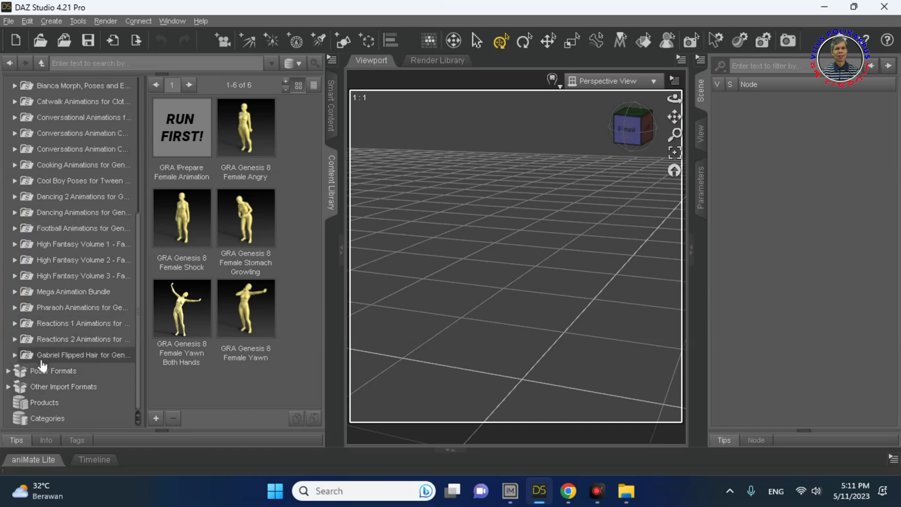
left_click(29, 357)
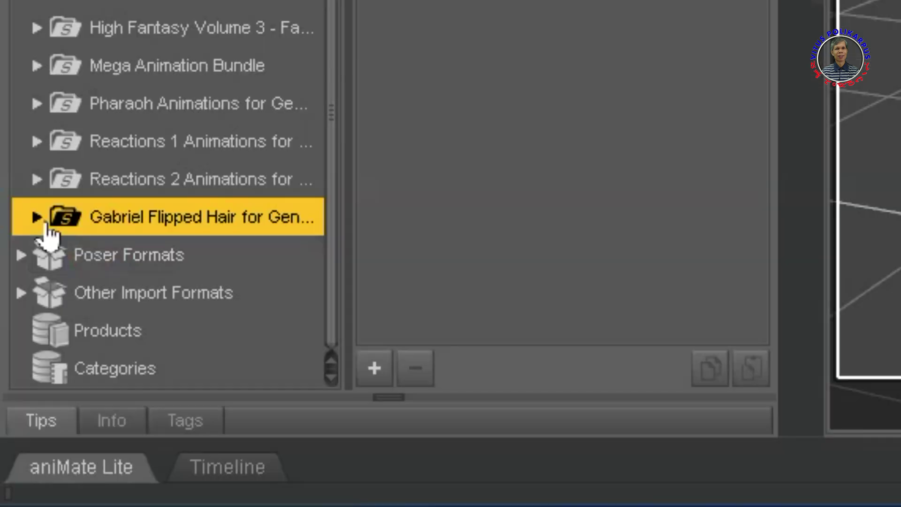
left_click(16, 356)
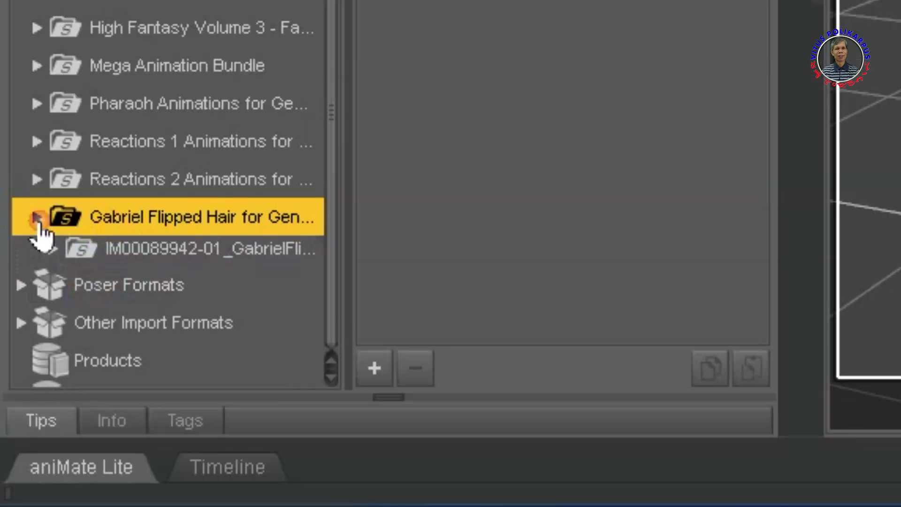
left_click(53, 255)
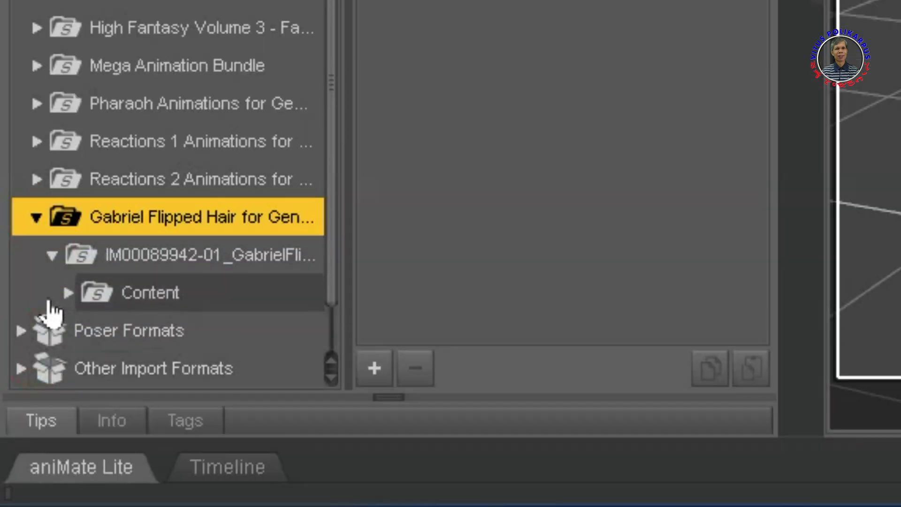
left_click(66, 292)
scroll(65, 195, "down", 1)
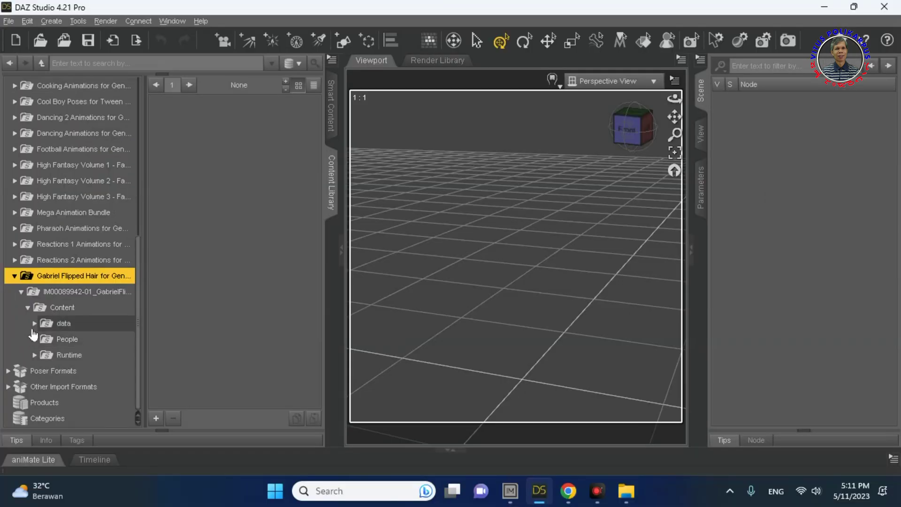
Browse the hair's data folder through Neftis3D, Gabriel Flipped Hair and Morphs to the Base folder under moi.
left_click(87, 146)
left_click(42, 341)
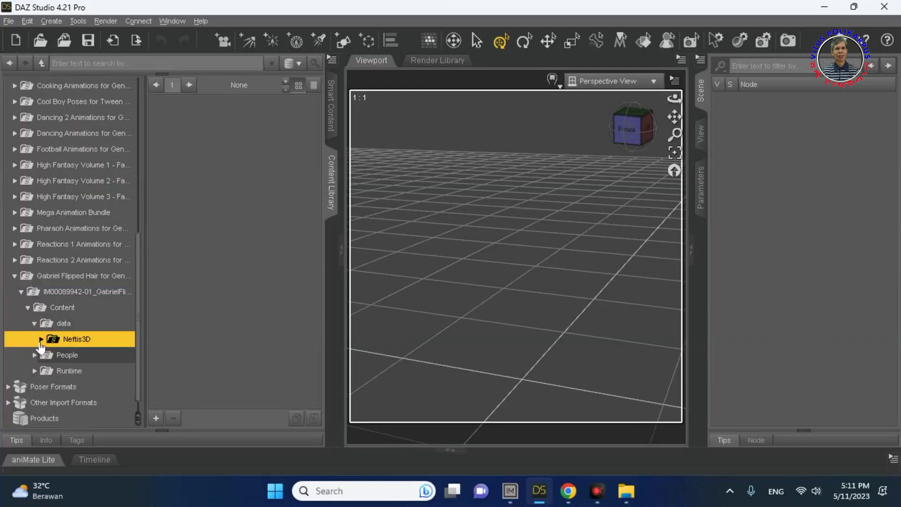
left_click(45, 358)
left_click(47, 356)
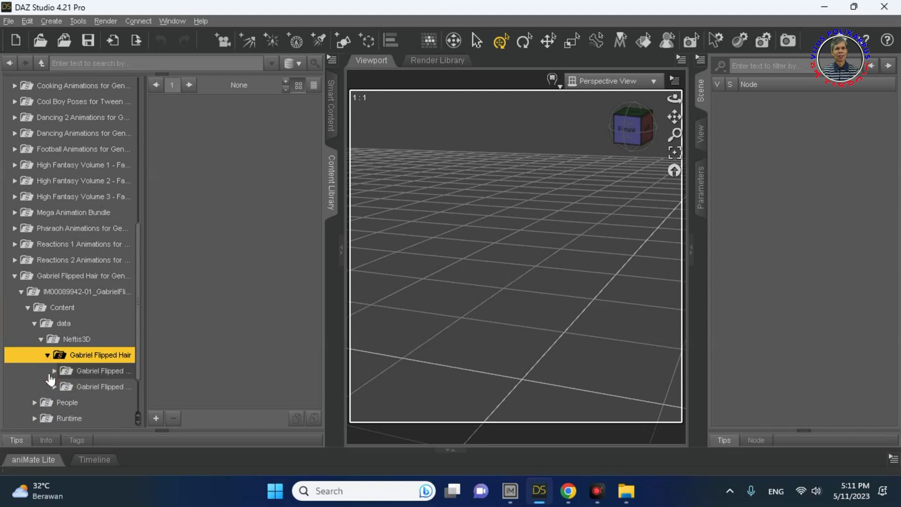
left_click(54, 372)
left_click(68, 402)
scroll(70, 366, "down", 3)
left_click(87, 277)
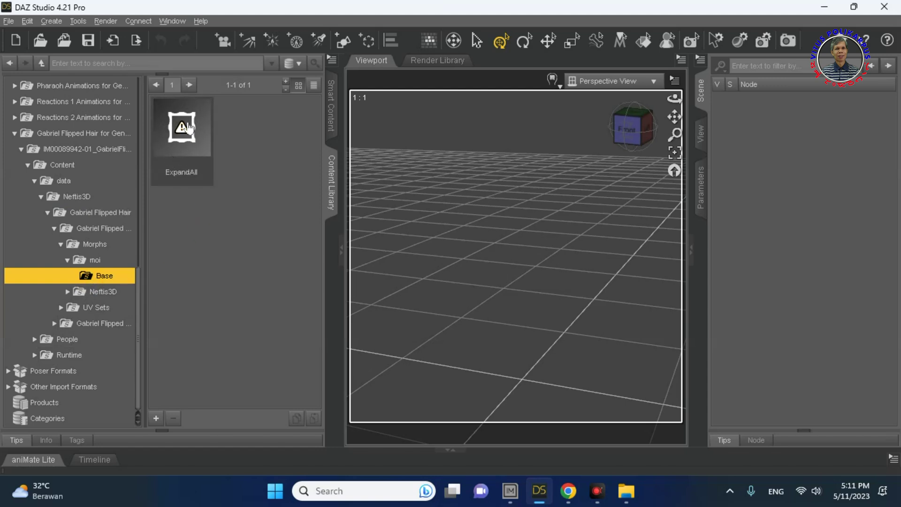
Browse the first Gabriel Flipped Hair subfolder's Neftis3D morphs and its UV Sets down to the Base folder under moi.
left_click(69, 292)
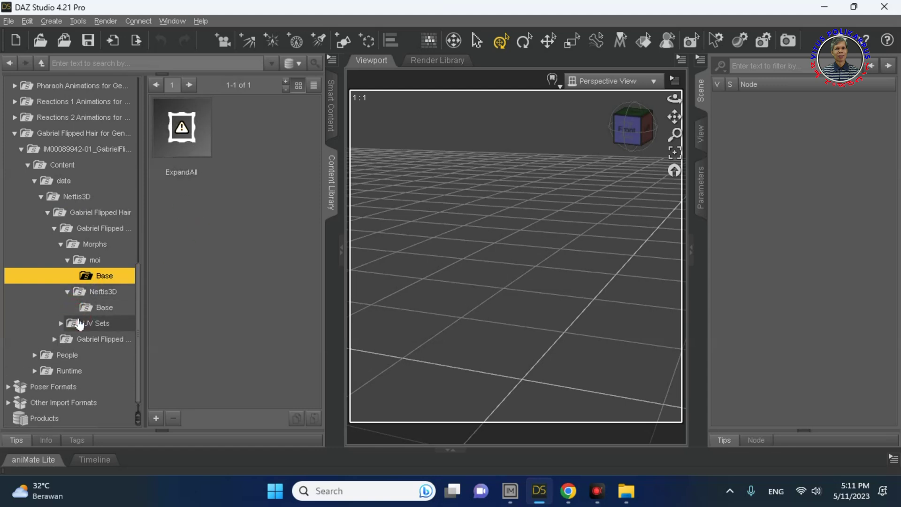
left_click(127, 307)
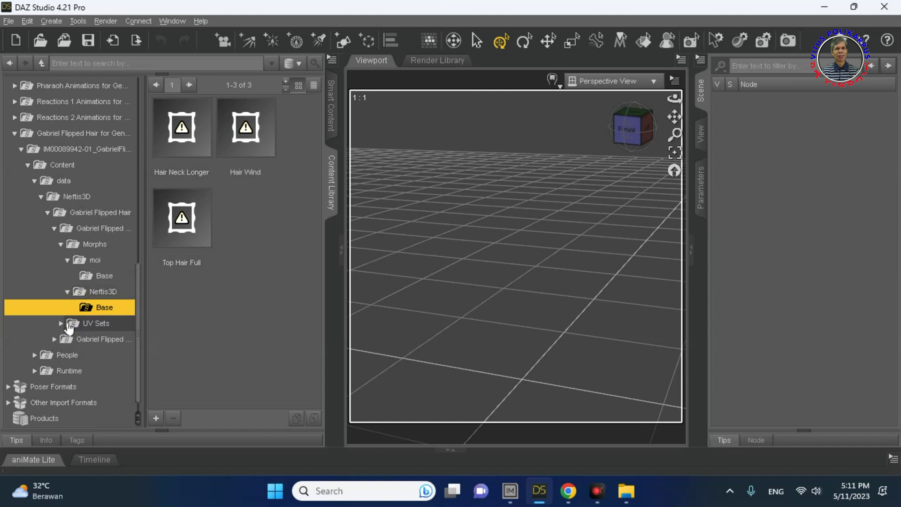
left_click(61, 323)
left_click(75, 339)
left_click(67, 339)
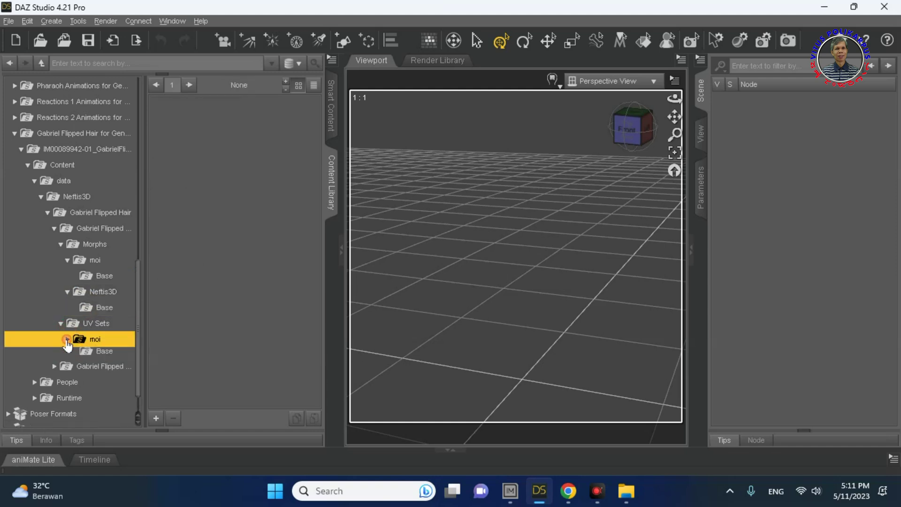
left_click(96, 356)
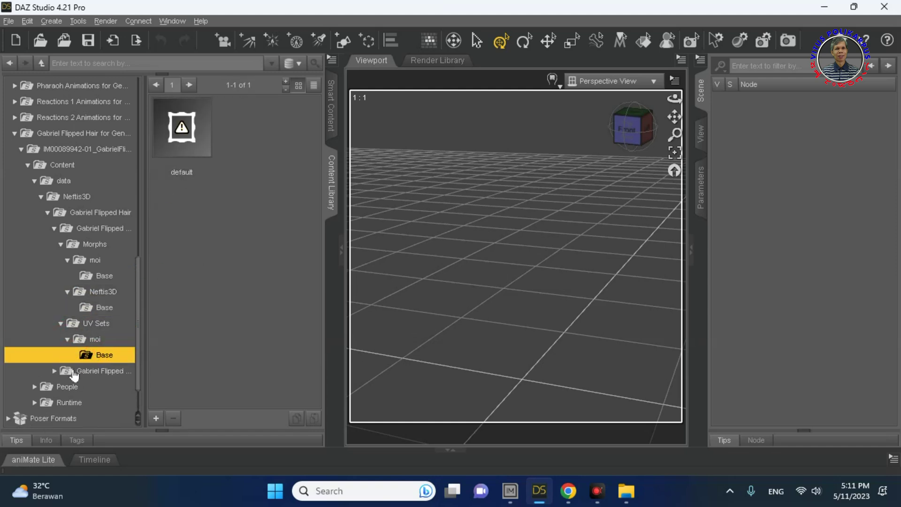
Expand the second Gabriel Flipped Hair subfolder's Morphs and view the Base folders under moi and Neftis3D.
left_click(54, 371)
scroll(68, 305, "down", 2)
left_click(61, 309)
left_click(68, 323)
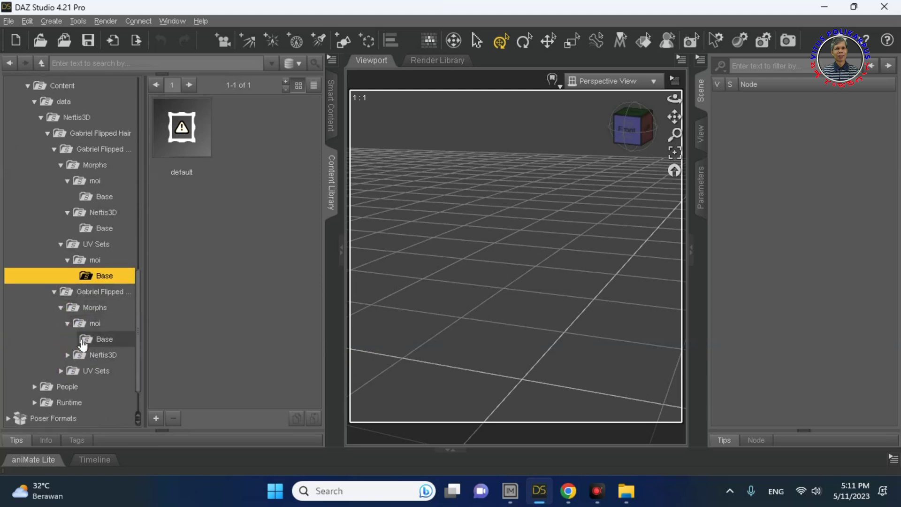
left_click(95, 340)
left_click(67, 355)
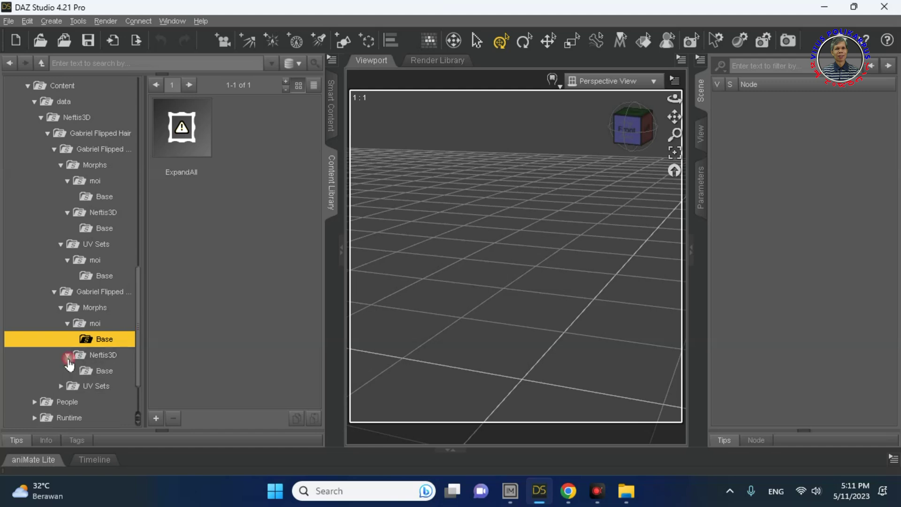
scroll(70, 352, "down", 2)
left_click(94, 310)
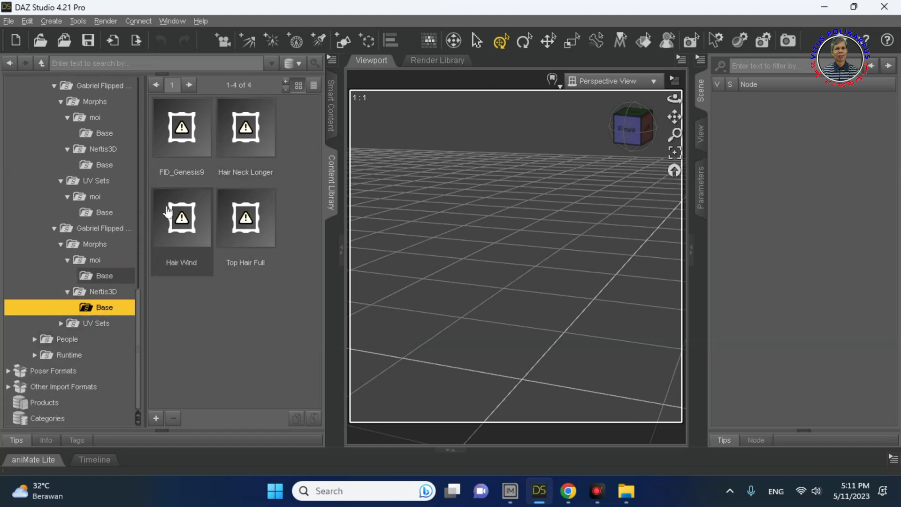
Expand the second subfolder's UV Sets and view the Base folder under moi.
left_click(61, 323)
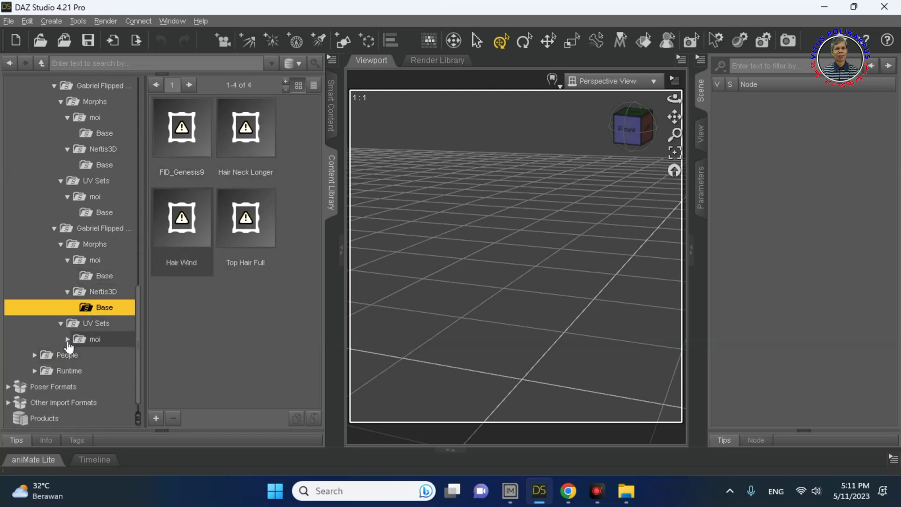
left_click(67, 339)
left_click(92, 357)
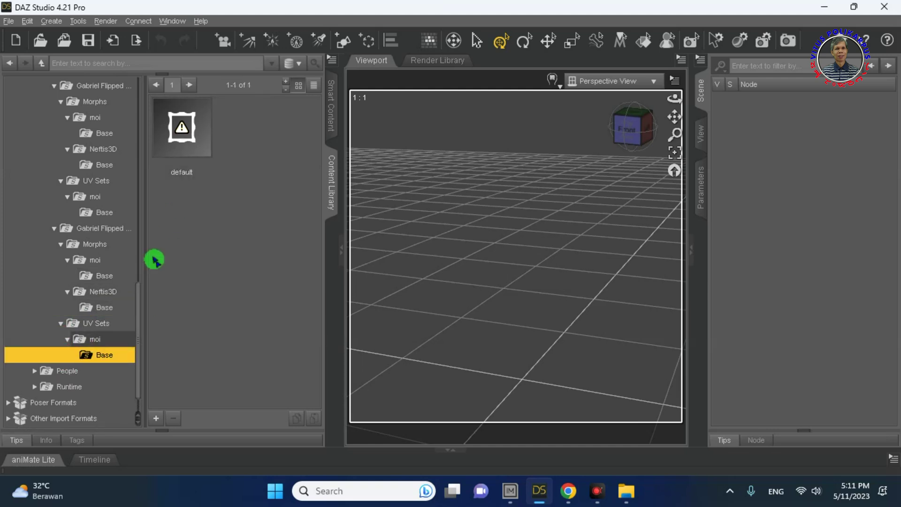
Browse People through Genesis 8 Male, Hair, Daz Originals, Gabriel Flipped Hair and Materials to the Iray presets.
scroll(71, 300, "down", 1)
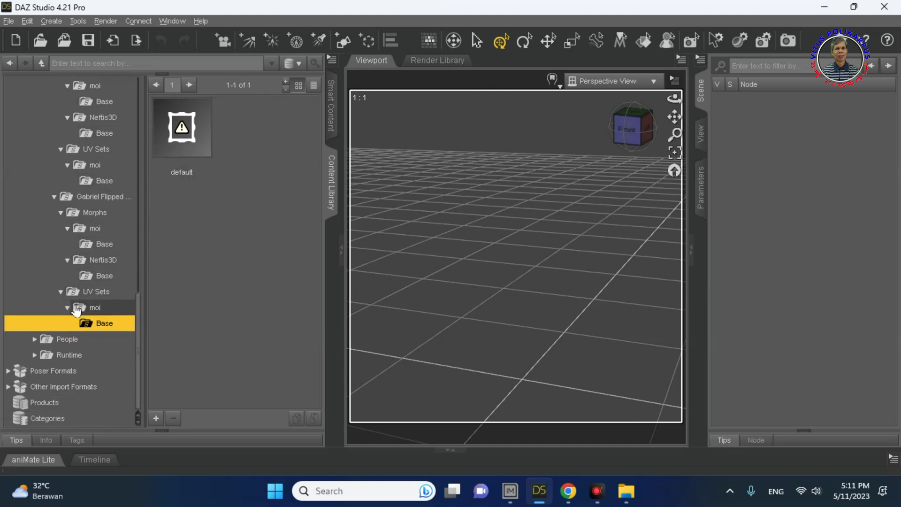
left_click(34, 338)
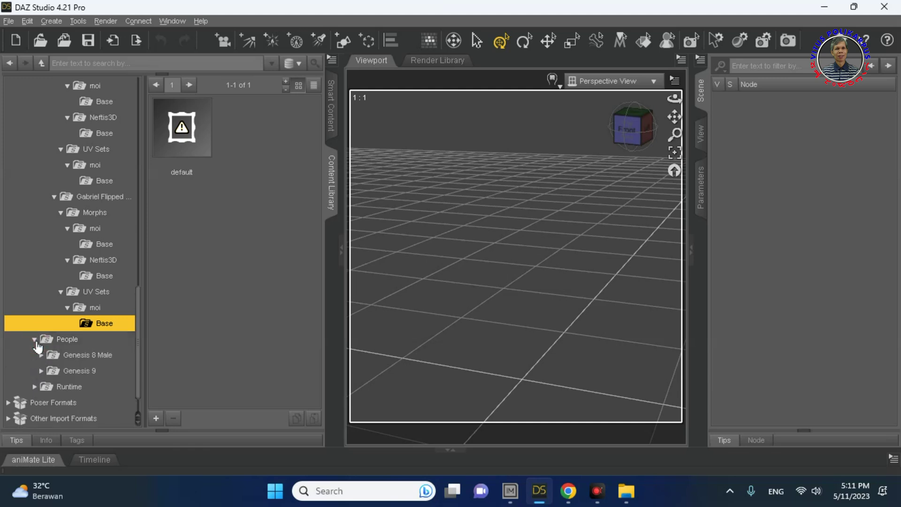
left_click(41, 356)
left_click(48, 371)
left_click(54, 387)
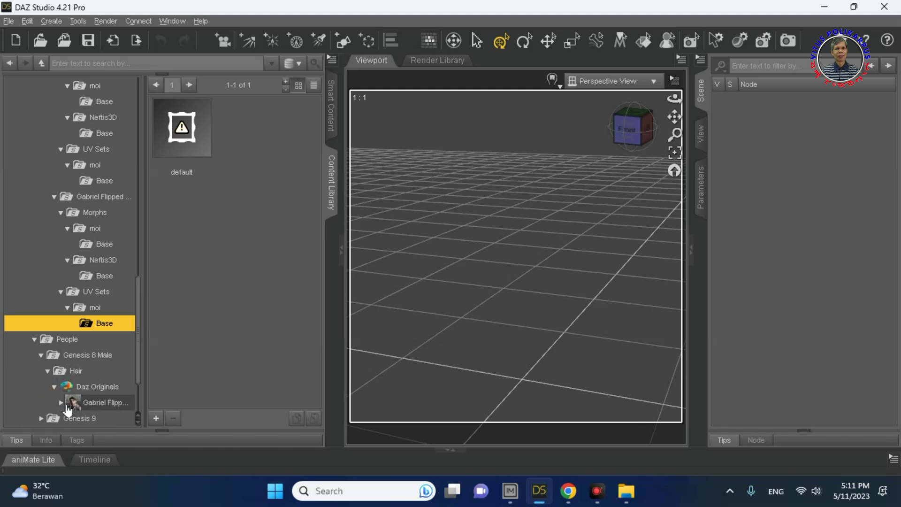
scroll(66, 385, "down", 2)
left_click(68, 324)
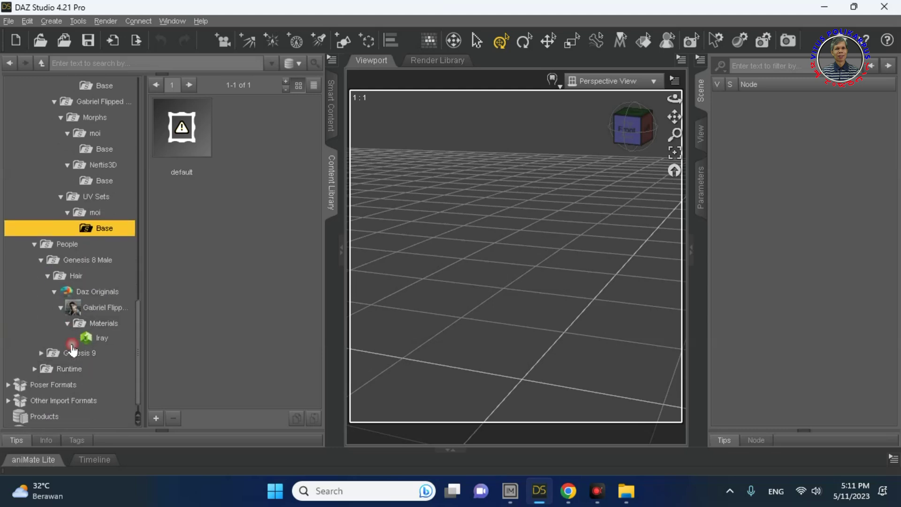
left_click(89, 339)
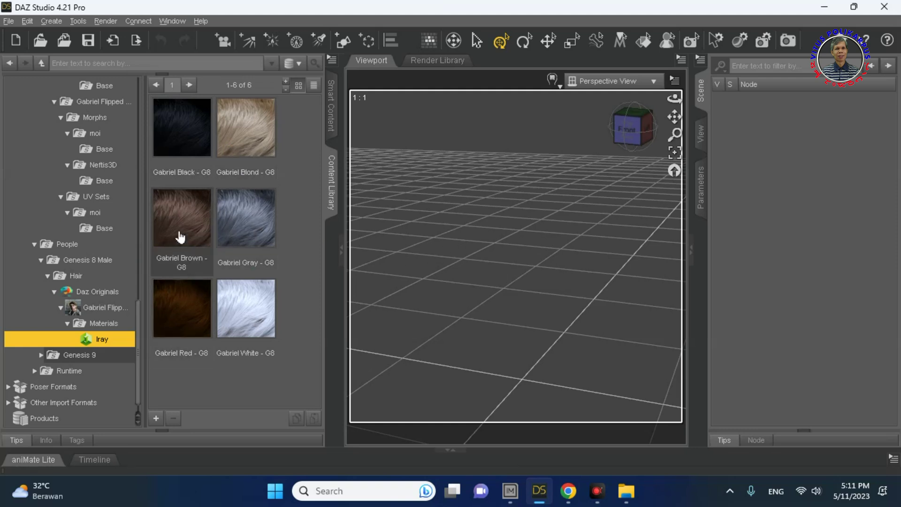
Try to load the Gabriel Brown - G8 preset into the viewport and dismiss the resulting dialogs.
left_click_drag(181, 235, 224, 220)
left_click_drag(475, 258, 483, 267)
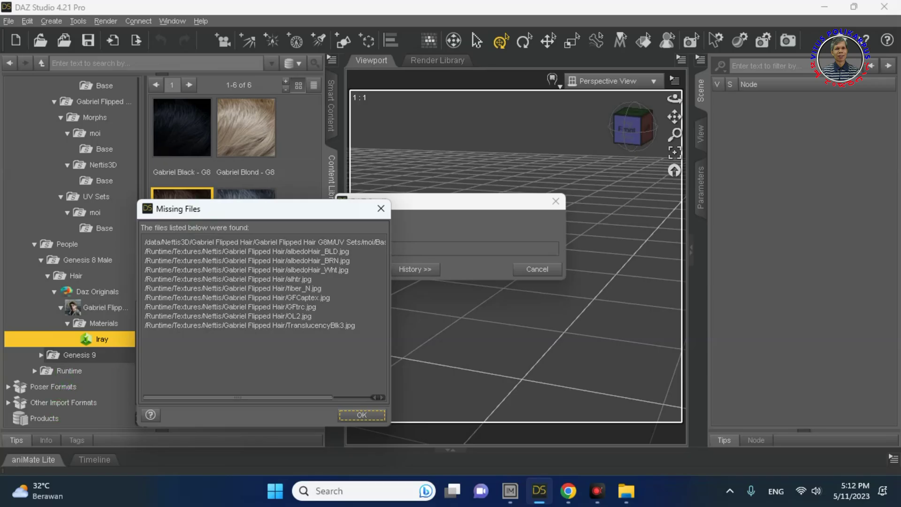
left_click(361, 415)
left_click(573, 213)
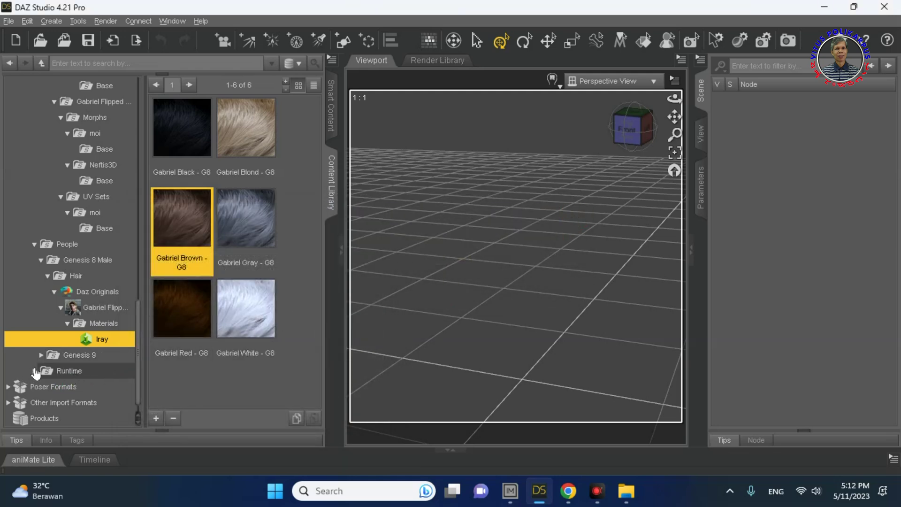
View the Runtime folder's Support content and the Gabriel Flipped Hair folder under Textures and Neftis.
left_click(35, 372)
left_click(70, 387)
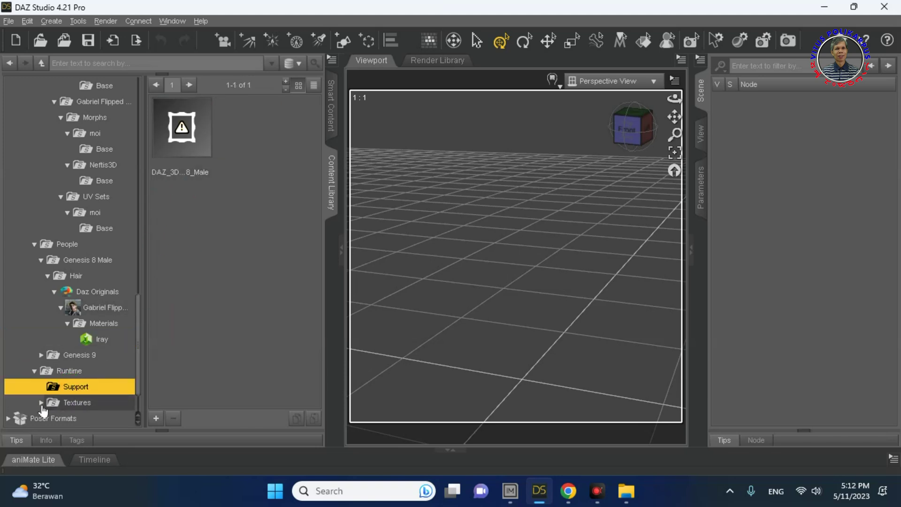
scroll(42, 411, "down", 2)
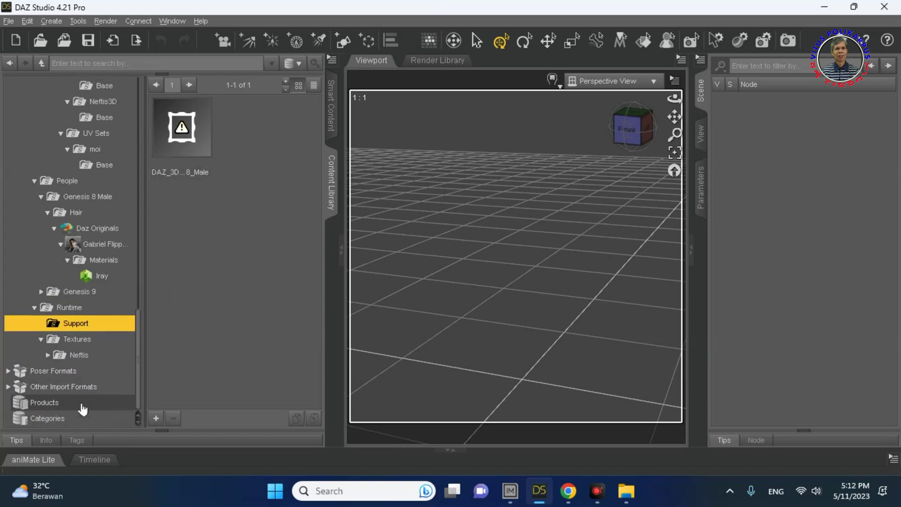
left_click(48, 357)
left_click(71, 370)
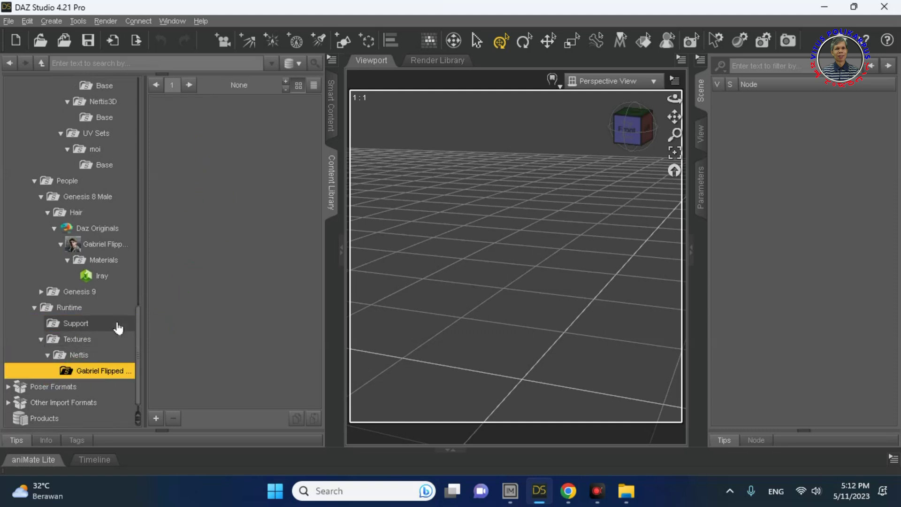
Revisit the Genesis 8 Male Iray presets and expand Genesis 9 down to its Gabriel Flipped Hair Iray materials.
scroll(117, 326, "down", 1)
left_click(101, 259)
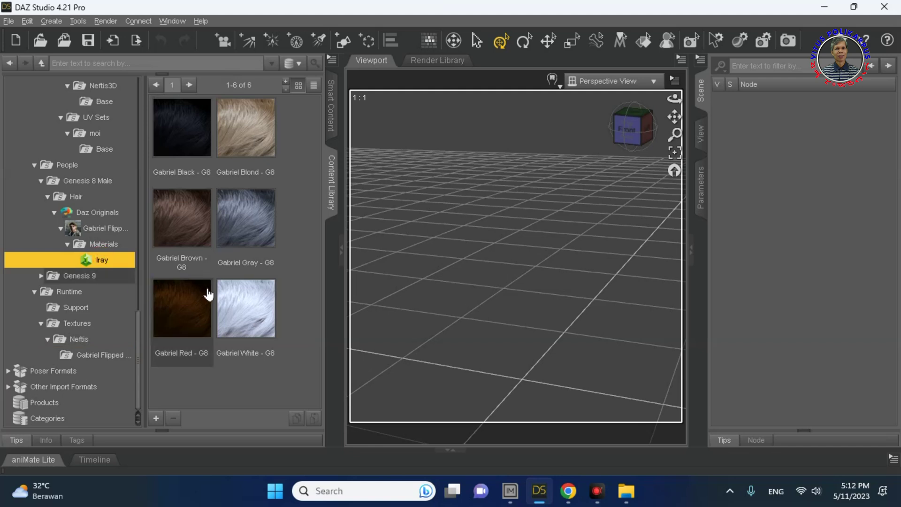
left_click(47, 279)
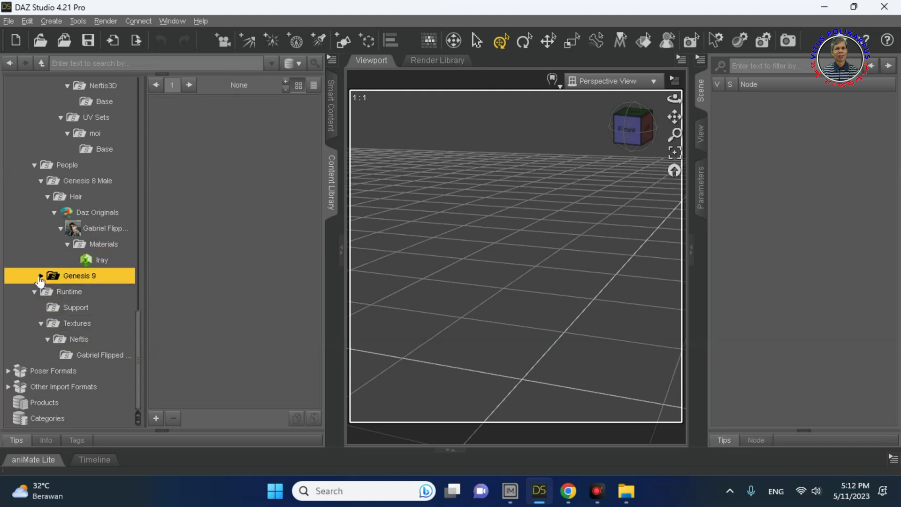
left_click(57, 308)
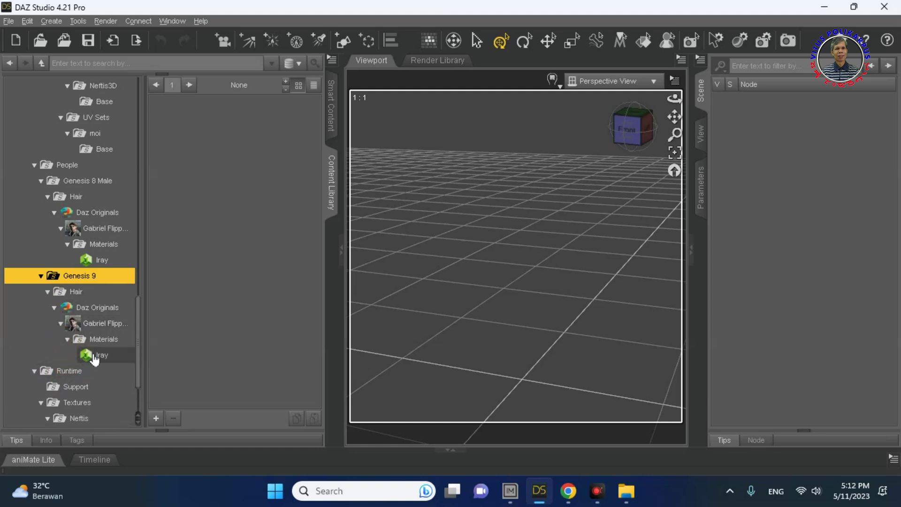
left_click(92, 354)
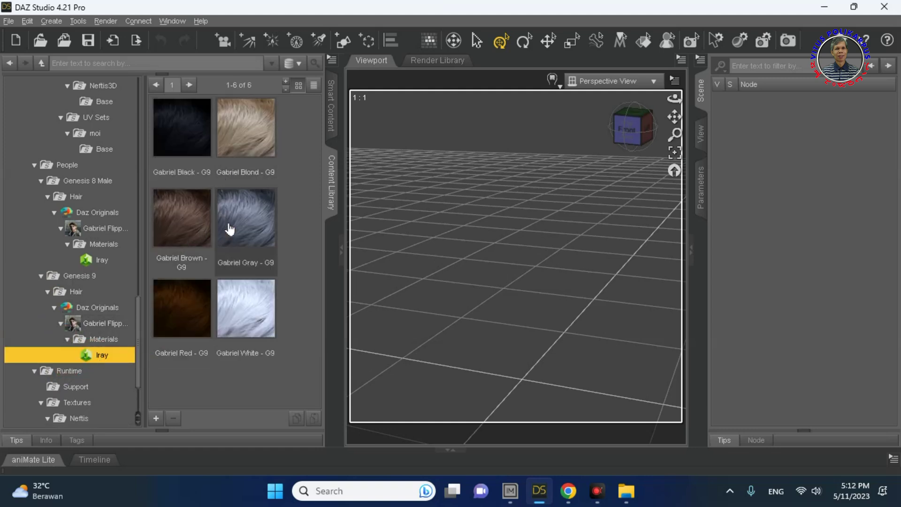
Try to load the Gabriel Gray - G9 preset into the viewport and dismiss the resulting dialogs.
left_click_drag(227, 227, 473, 252)
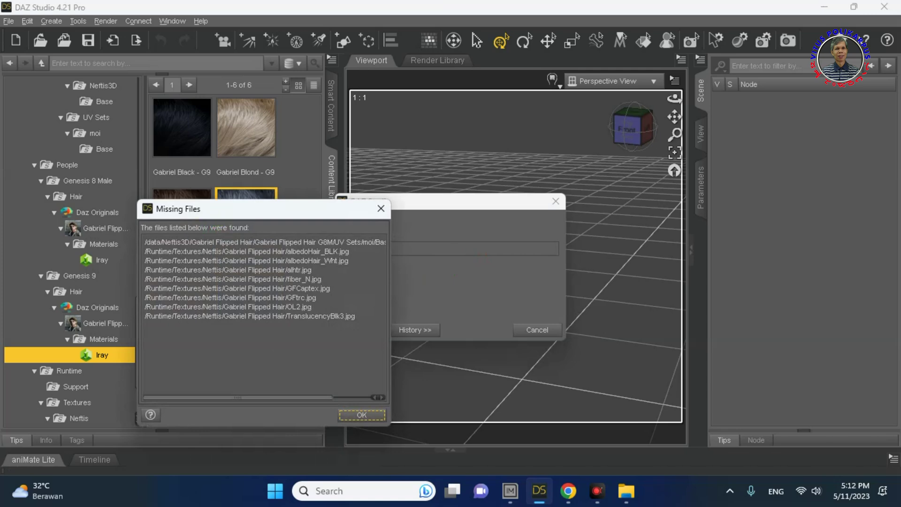
left_click(378, 212)
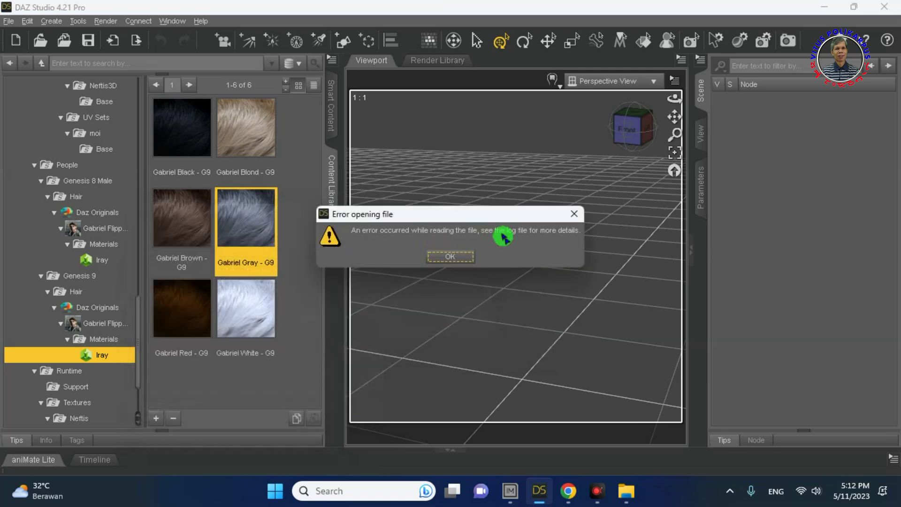
left_click(573, 217)
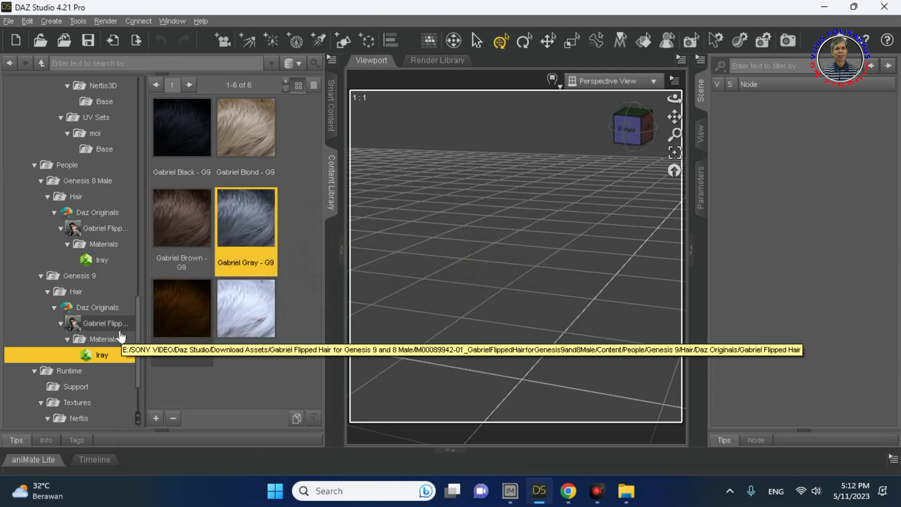
Switch to Chrome and review the Gabriel Flipped Hair, Total Control for Genesis 9 and Daz free 3D models pages.
mouse_move(234, 350)
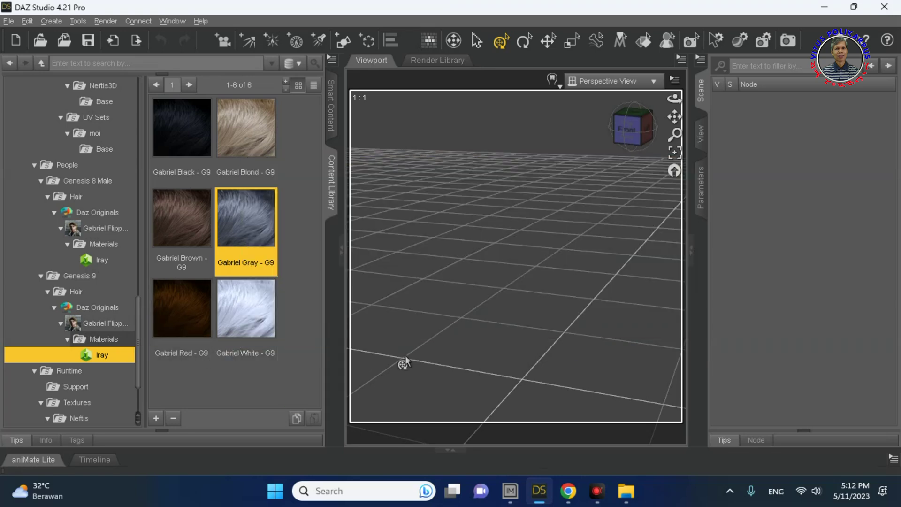
left_click(566, 501)
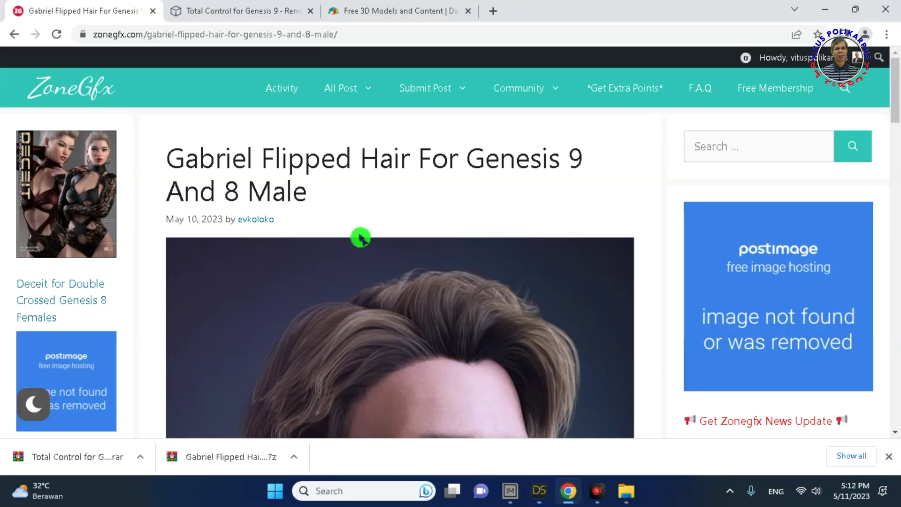
left_click(206, 11)
left_click(127, 16)
left_click(233, 18)
left_click(42, 11)
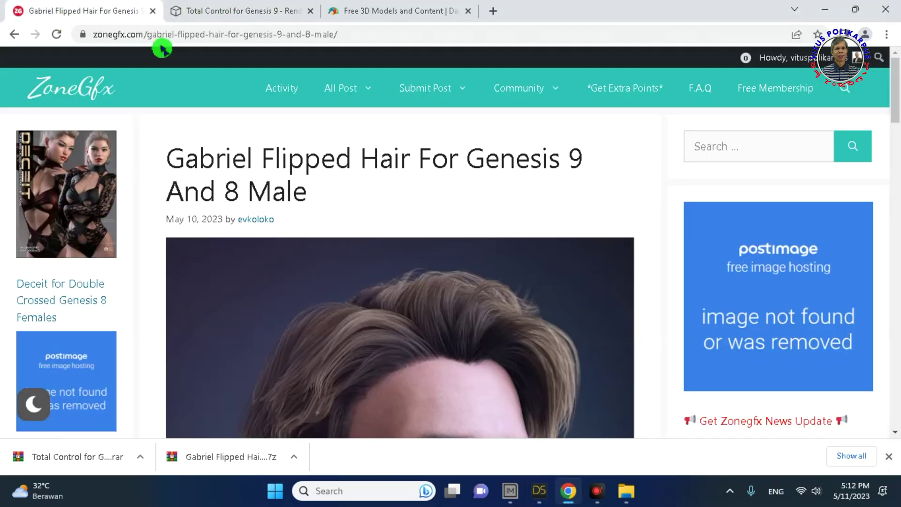
left_click(402, 11)
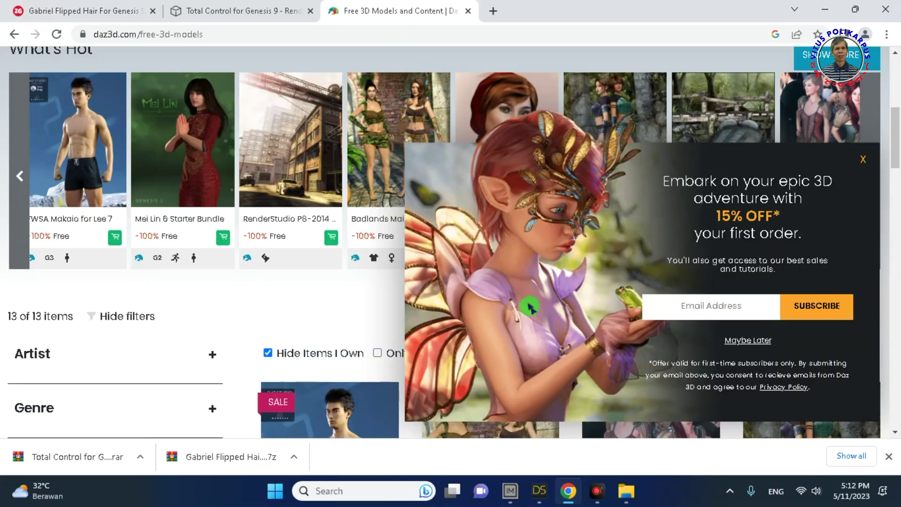
Switch back to DAZ Studio and remove the Gabriel Flipped Hair base directory from the DAZ Studio Formats.
mouse_move(603, 504)
left_click(540, 491)
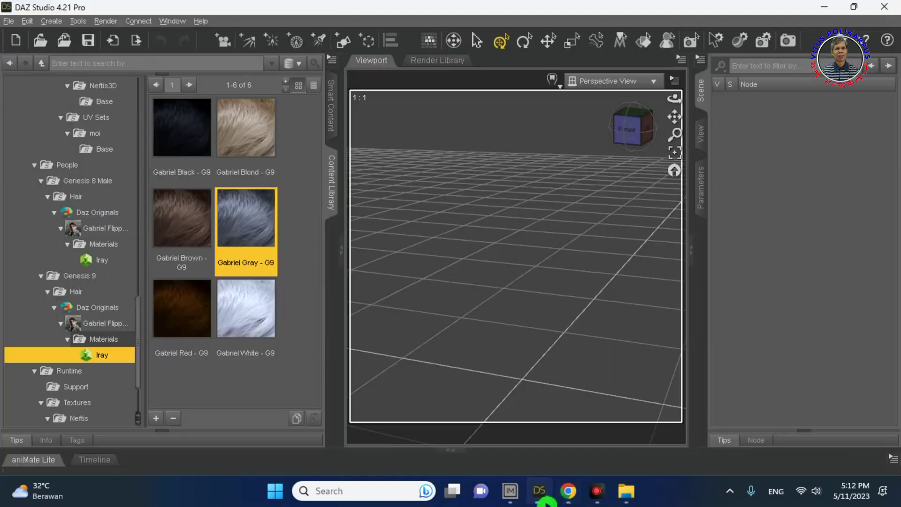
scroll(91, 227, "up", 7)
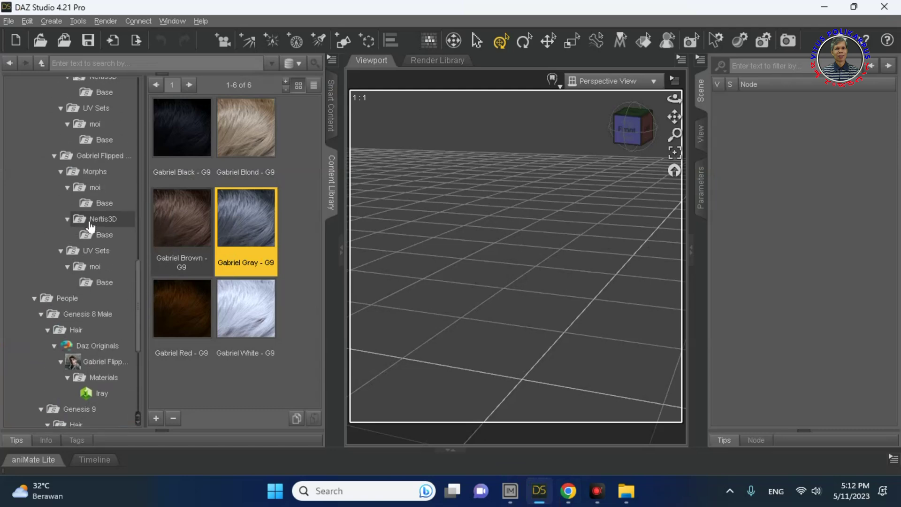
scroll(91, 227, "up", 3)
scroll(91, 227, "down", 2)
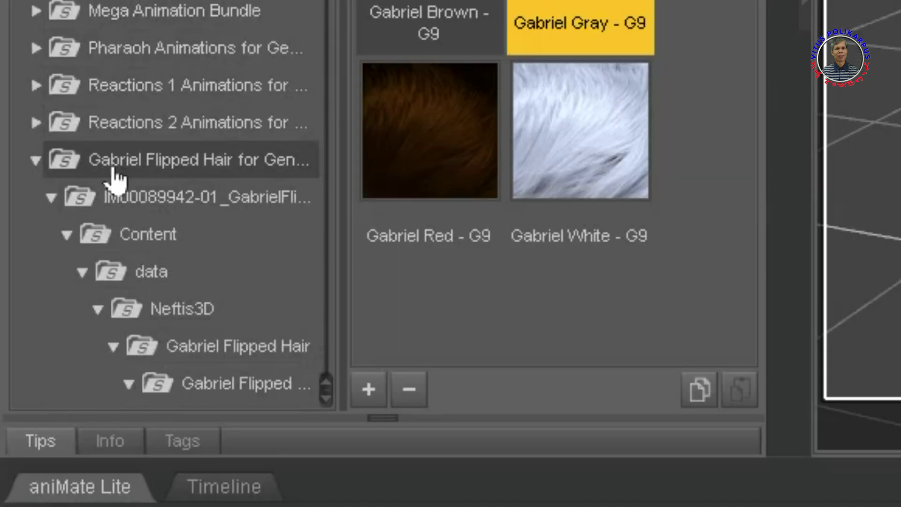
left_click(47, 322)
right_click(46, 322)
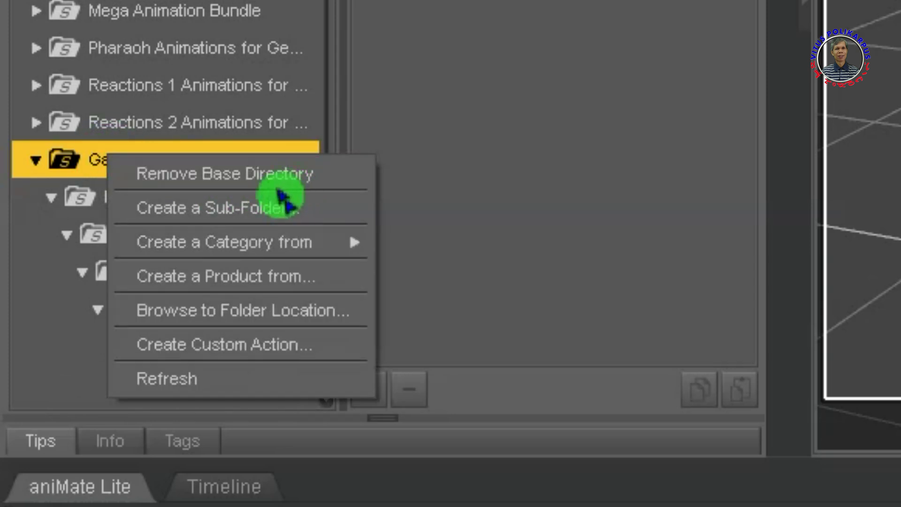
left_click(209, 177)
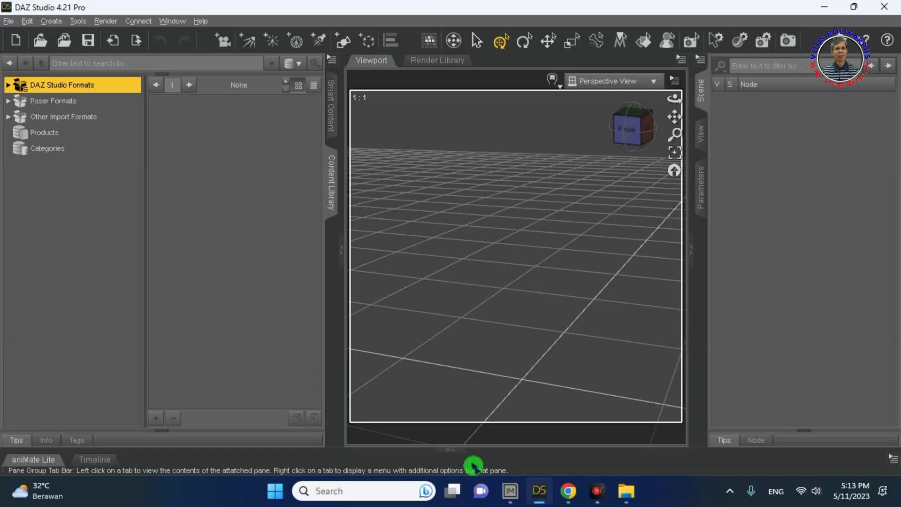
Switch to File Explorer and delete the Gabriel Flipped Hair for Genesis 9 and 8 Male folder from Download Assets.
mouse_move(624, 499)
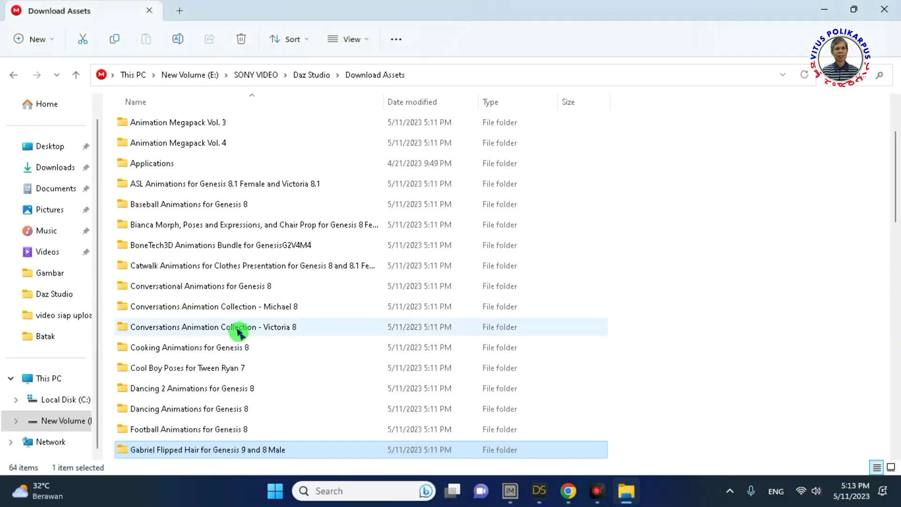
scroll(207, 450, "down", 2)
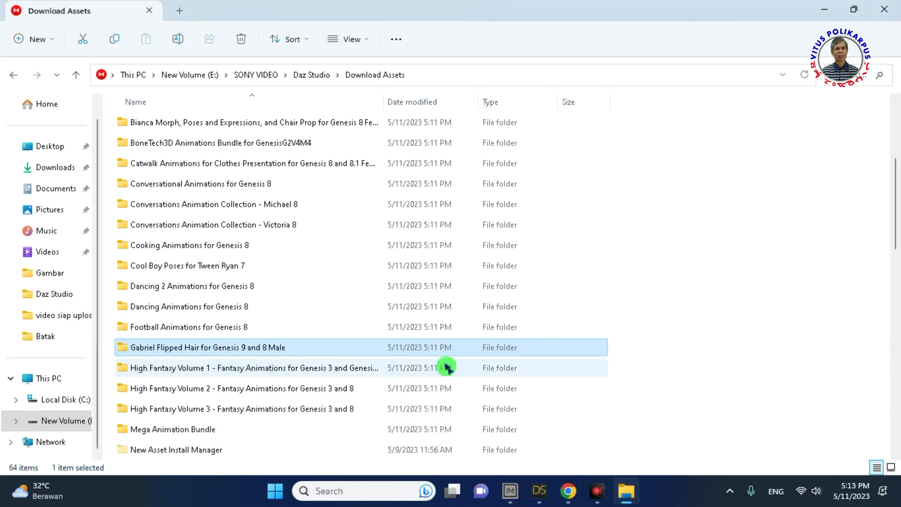
key("Delete")
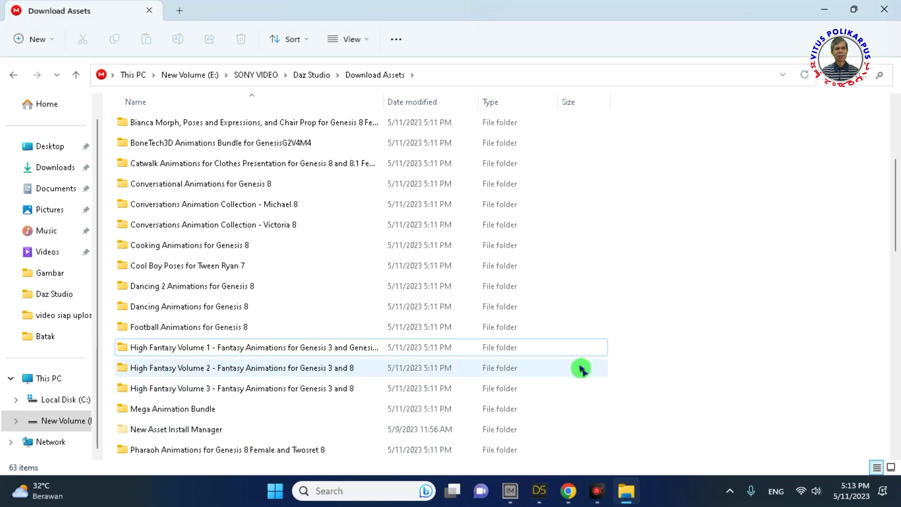
Extract the Total Control for Genesis 9 archive to a folder of the same name and delete the archive.
scroll(329, 352, "down", 12)
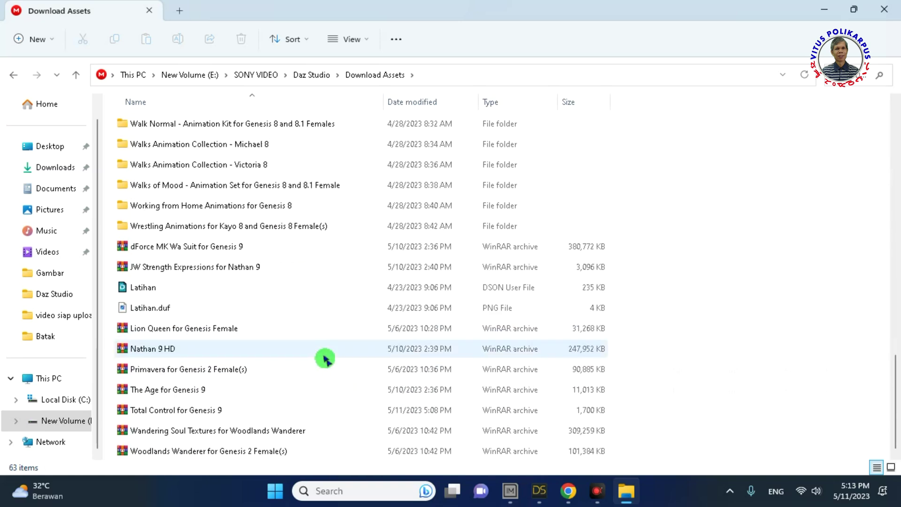
scroll(325, 359, "down", 2)
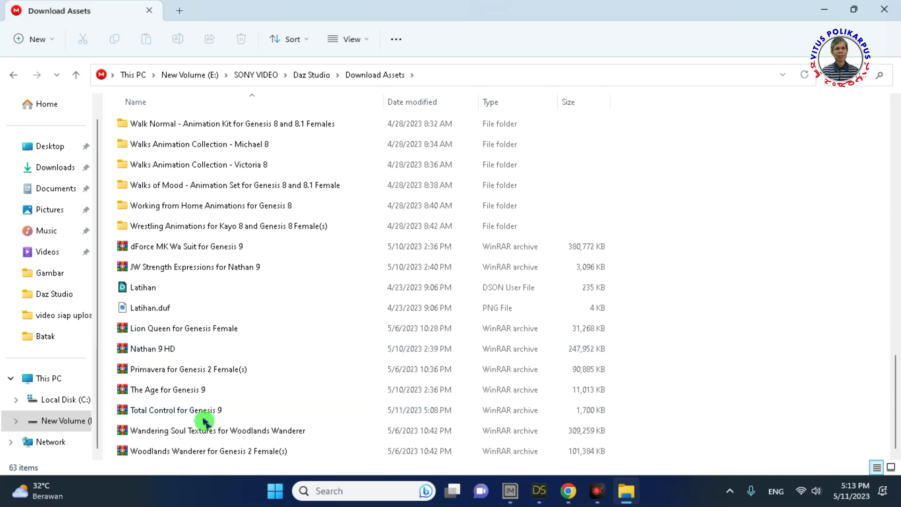
left_click(255, 416)
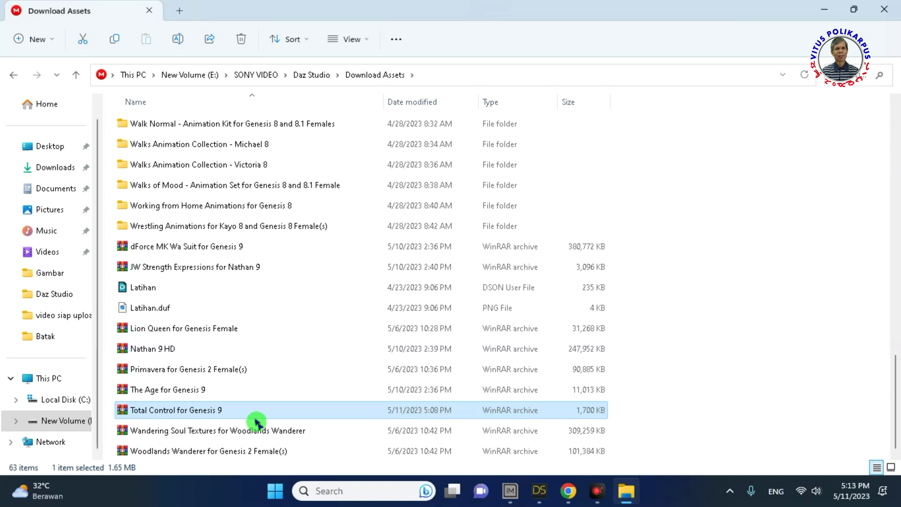
right_click(187, 408)
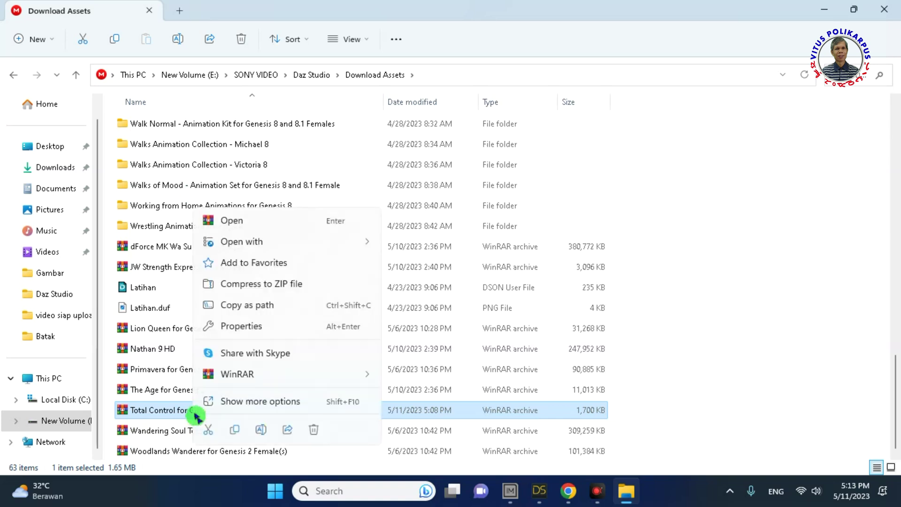
mouse_move(254, 374)
left_click(429, 418)
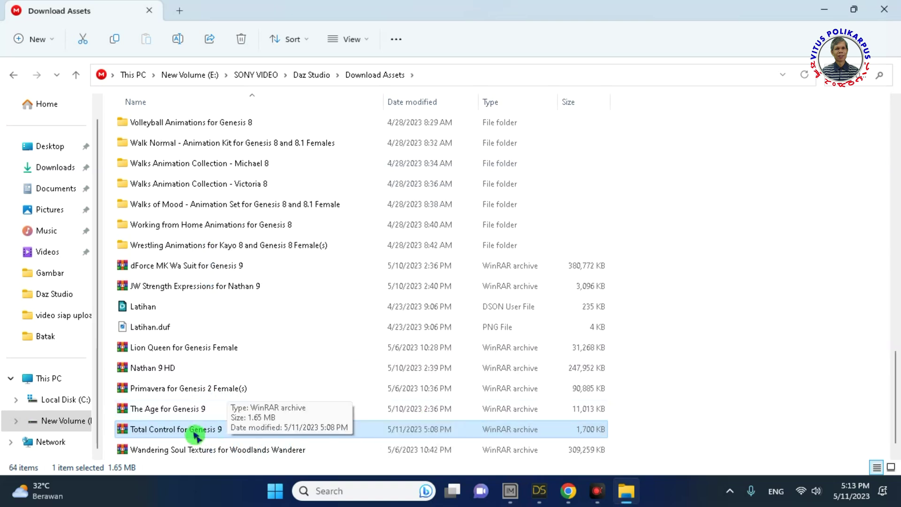
key("Delete")
scroll(272, 322, "up", 2)
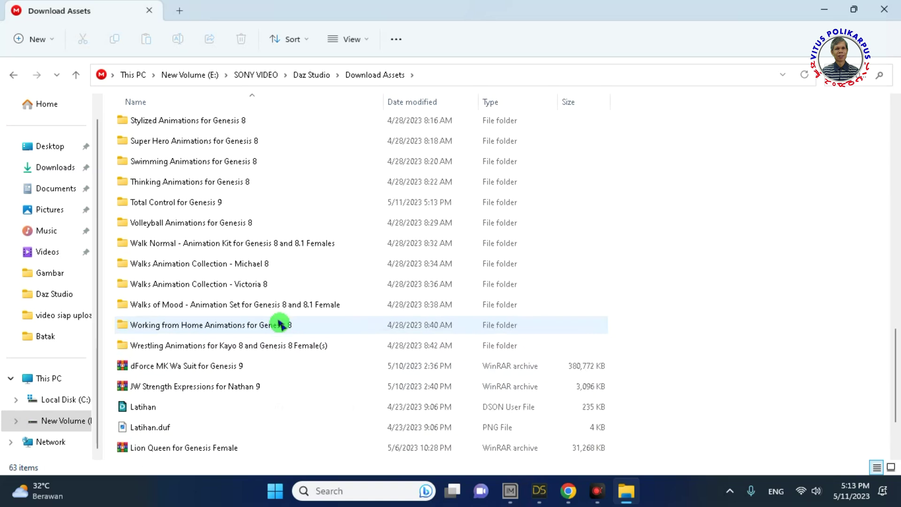
double_click(207, 207)
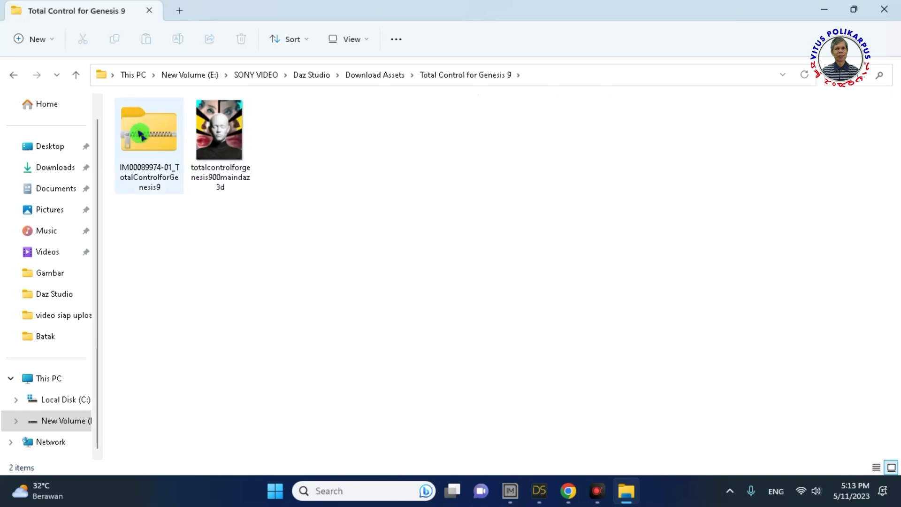
right_click(140, 135)
mouse_move(220, 372)
mouse_move(285, 375)
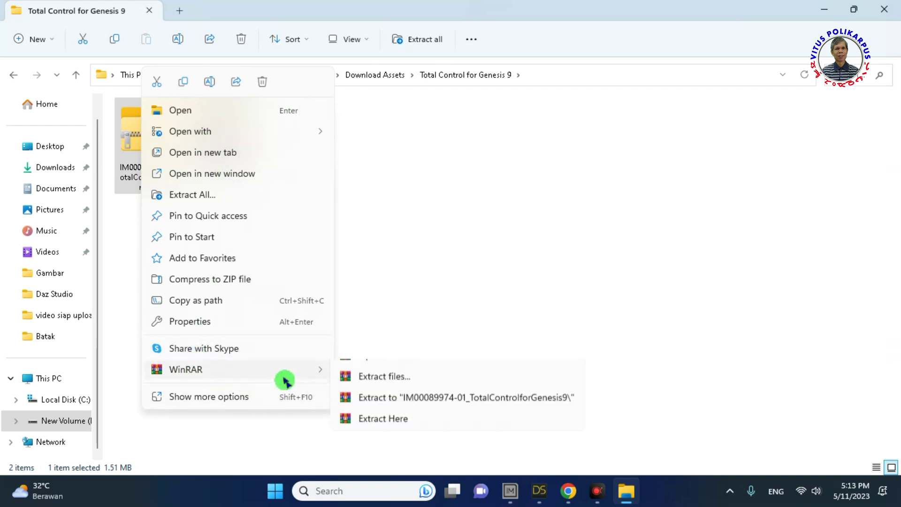
left_click(370, 417)
Browse the extracted Content folder through People and Genesis 9 Shapes to its Total Control files, and return to the asset folder.
double_click(157, 140)
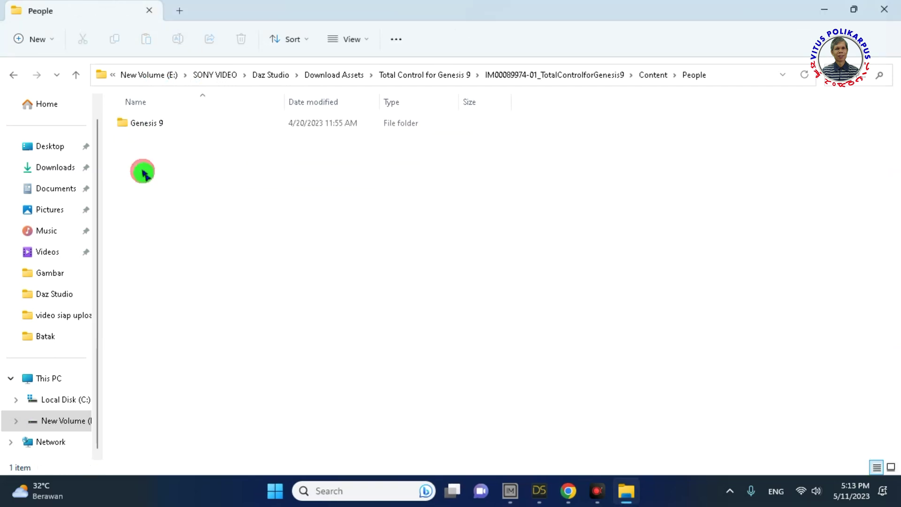
double_click(155, 123)
double_click(155, 123)
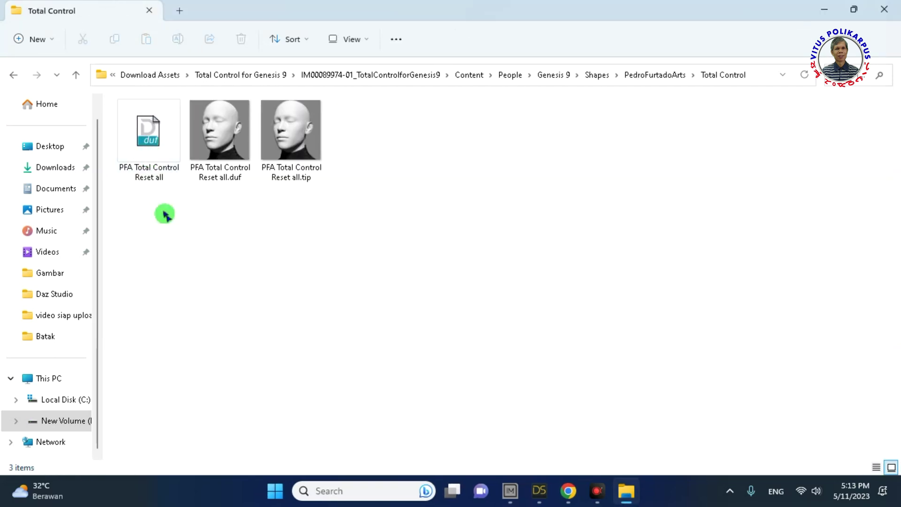
left_click(226, 74)
Switch to DAZ Studio and add the Total Control for Genesis 9 folder to DAZ Studio Formats in the Content Directory Manager.
left_click(540, 493)
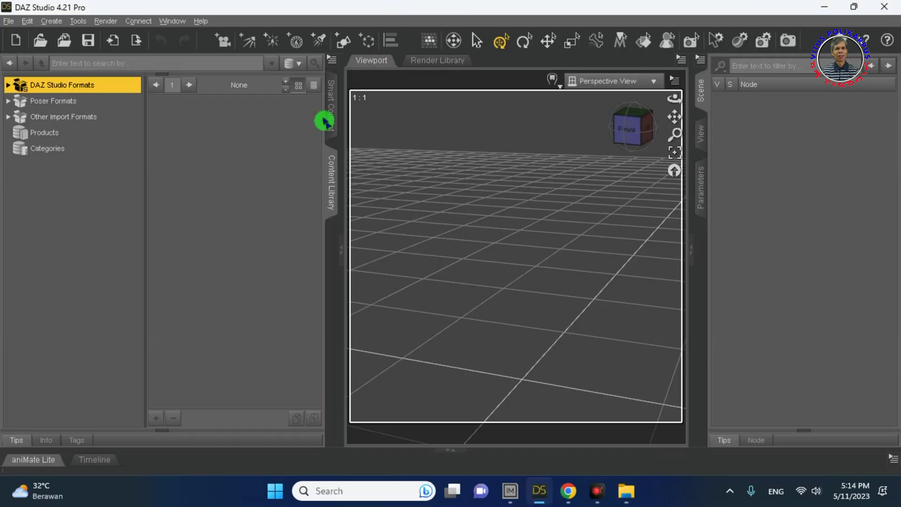
left_click(332, 61)
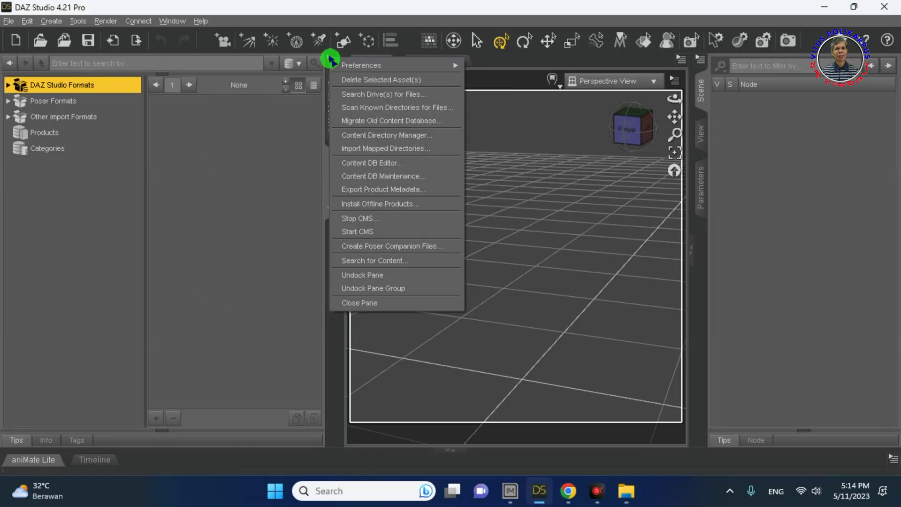
left_click(381, 134)
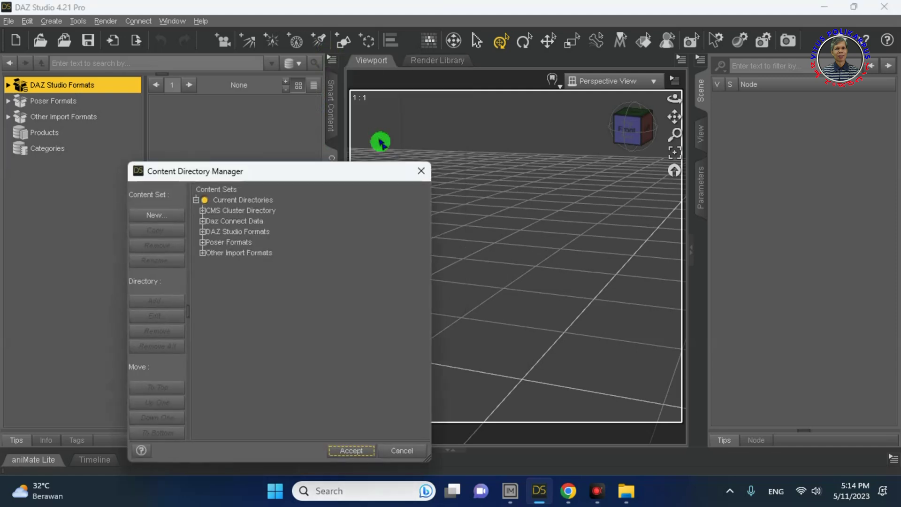
left_click(202, 233)
left_click(166, 309)
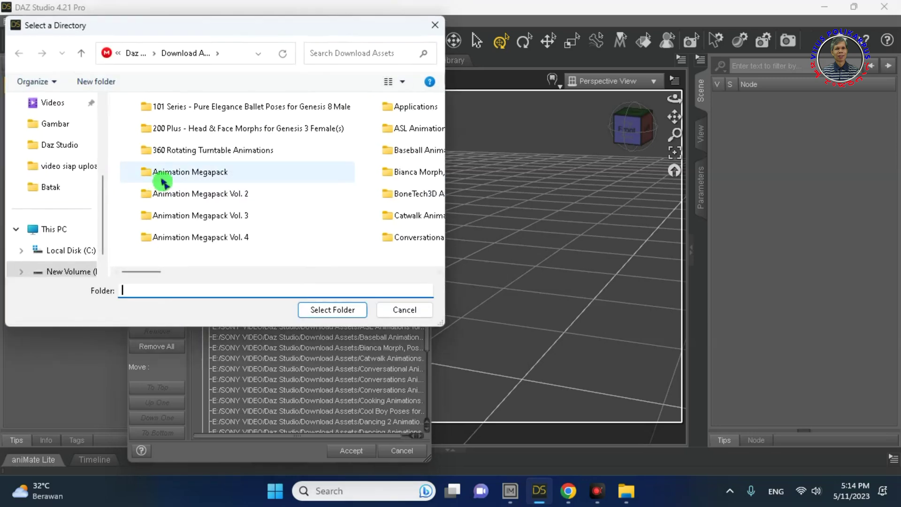
scroll(237, 193, "down", 10)
scroll(237, 193, "up", 8)
scroll(235, 195, "down", 8)
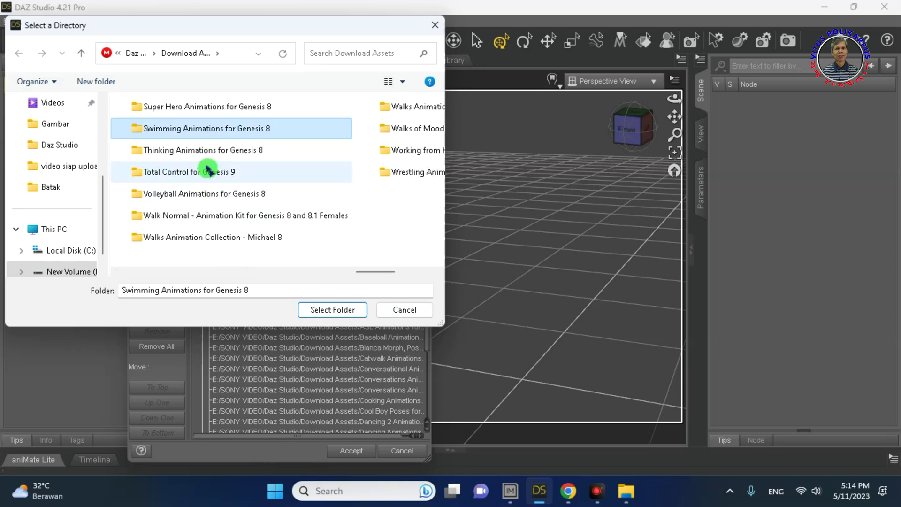
left_click(197, 172)
left_click(330, 313)
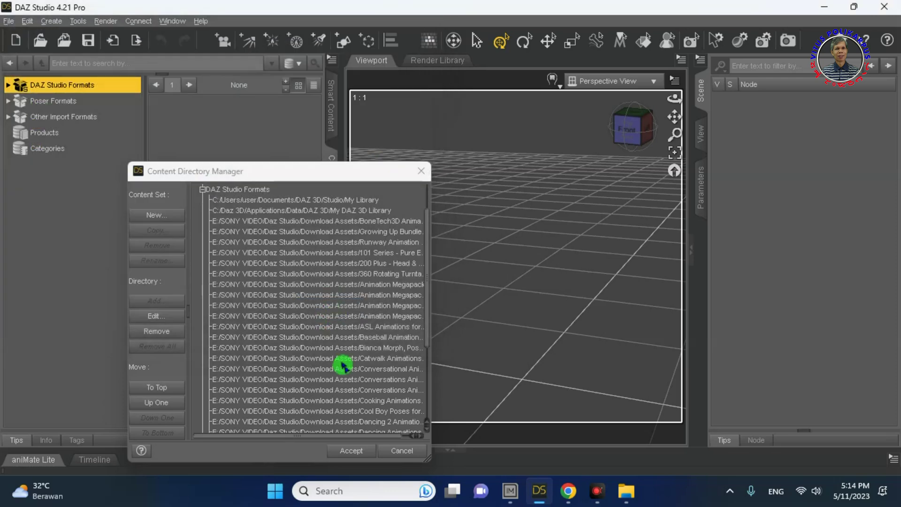
left_click(342, 451)
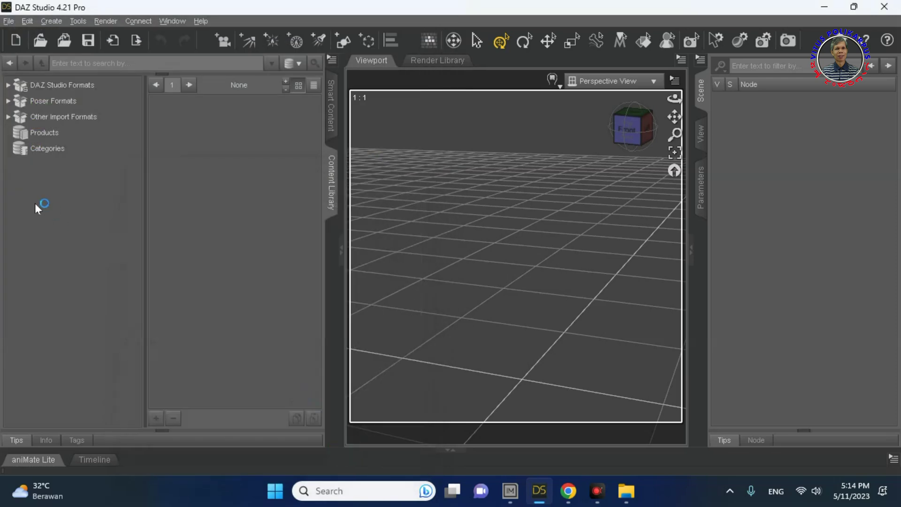
Expand DAZ Studio Formats and the Total Control for Genesis 9 directory down to the DAZ 3D folder under data.
left_click(8, 84)
scroll(56, 328, "down", 5)
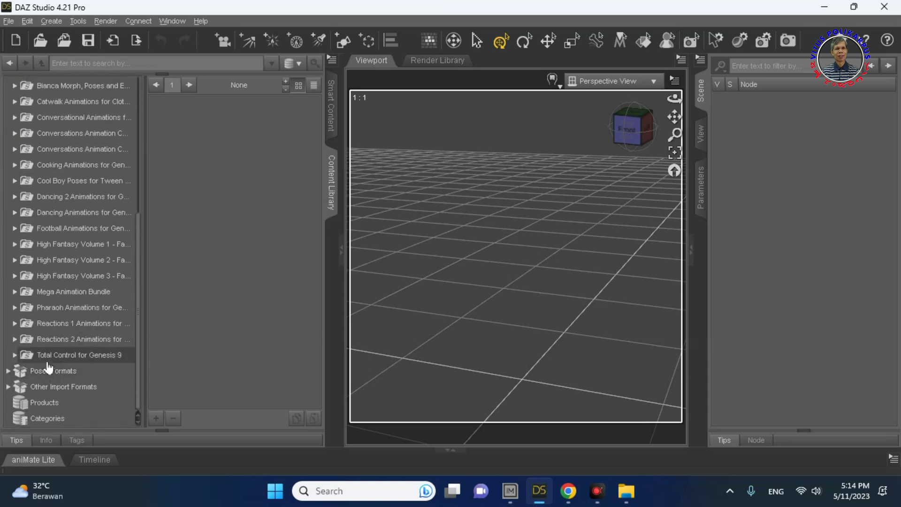
left_click(53, 357)
left_click(15, 355)
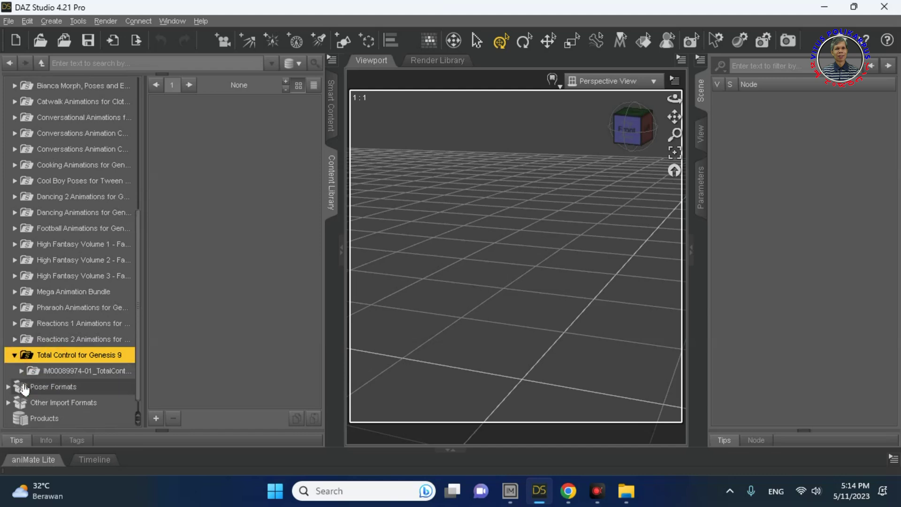
left_click(21, 371)
scroll(26, 359, "down", 1)
left_click(27, 355)
left_click(35, 371)
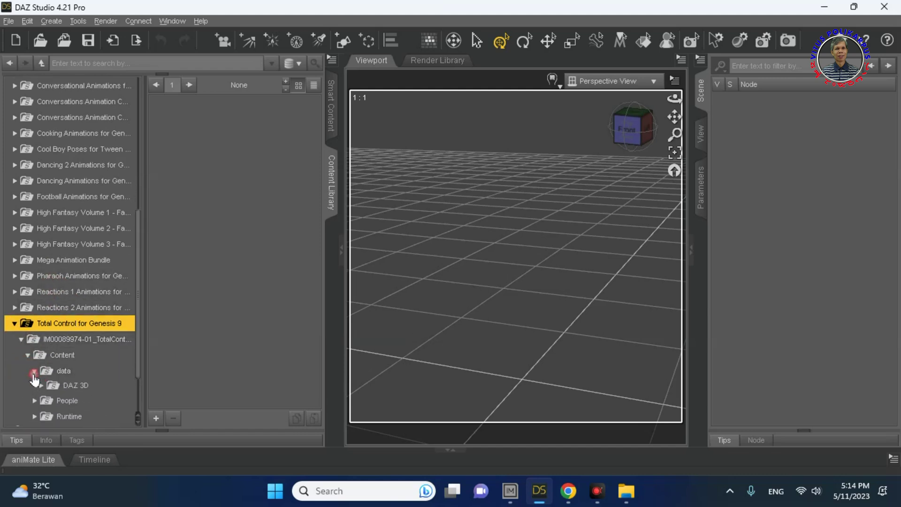
left_click(41, 386)
Expand the Genesis 9 Base Morphs down to Total Control and examine the contents of its first and last PFA folders.
scroll(50, 334, "down", 2)
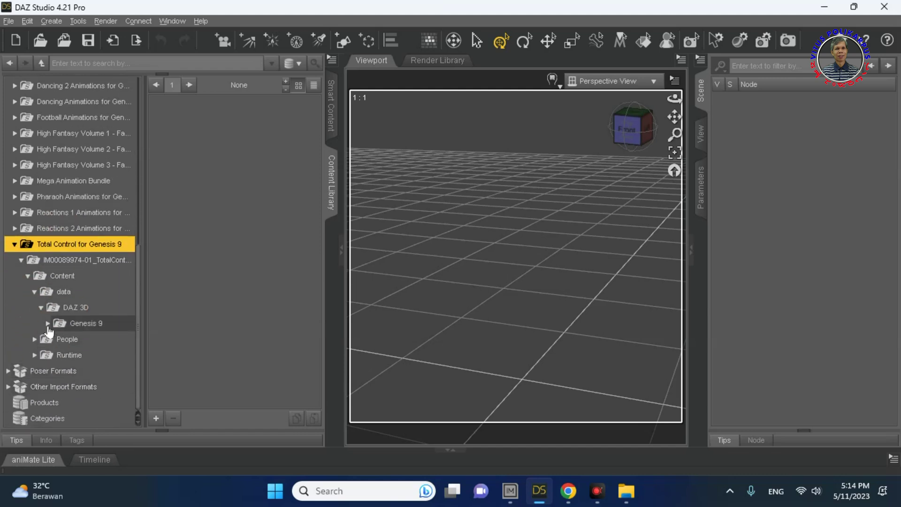
left_click(48, 323)
left_click(54, 339)
left_click(61, 355)
left_click(67, 371)
scroll(71, 282, "down", 5)
left_click(112, 175)
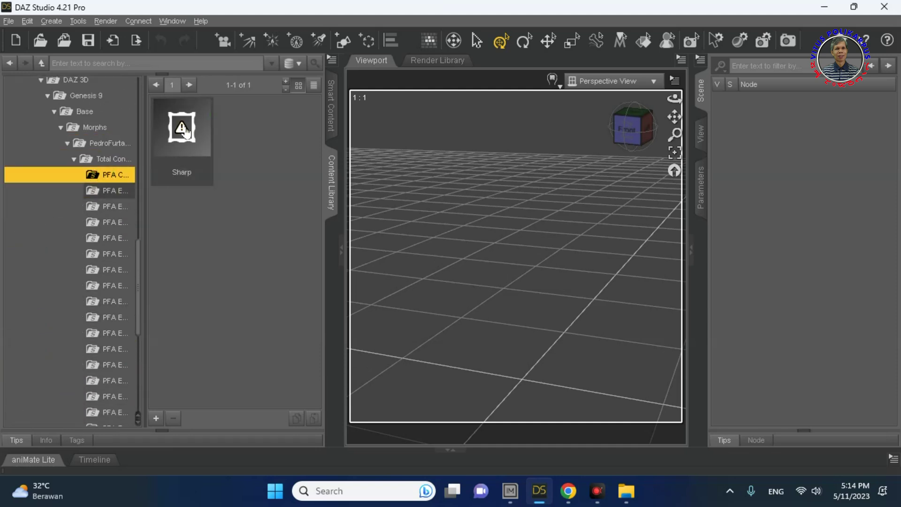
scroll(113, 291, "down", 3)
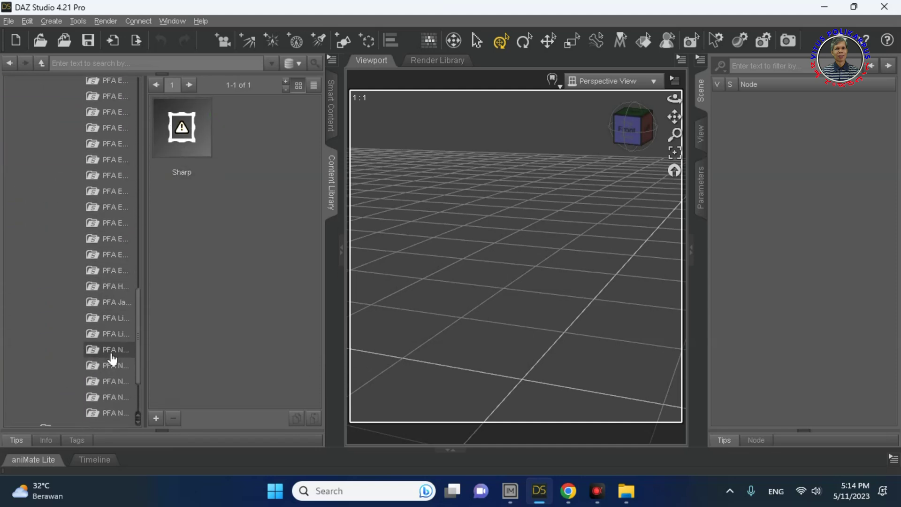
scroll(113, 358, "down", 2)
left_click(117, 359)
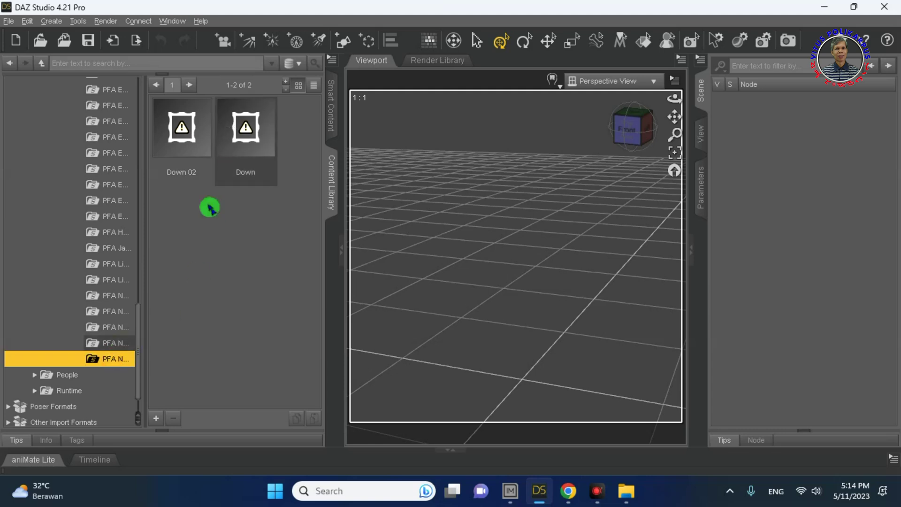
Expand the People folder through Genesis 9 Shapes and view the contents of its Total Control folder.
left_click(35, 374)
left_click(40, 390)
scroll(66, 348, "down", 2)
left_click(47, 339)
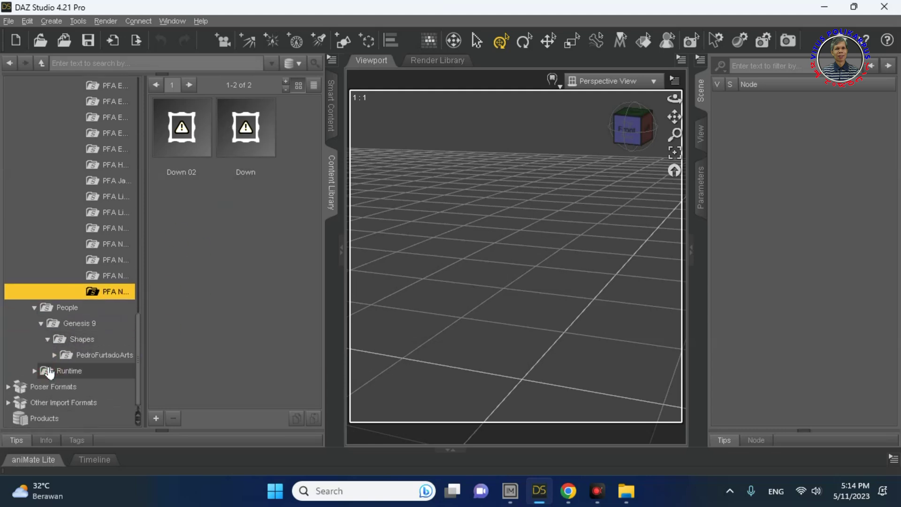
left_click(56, 360)
left_click(55, 357)
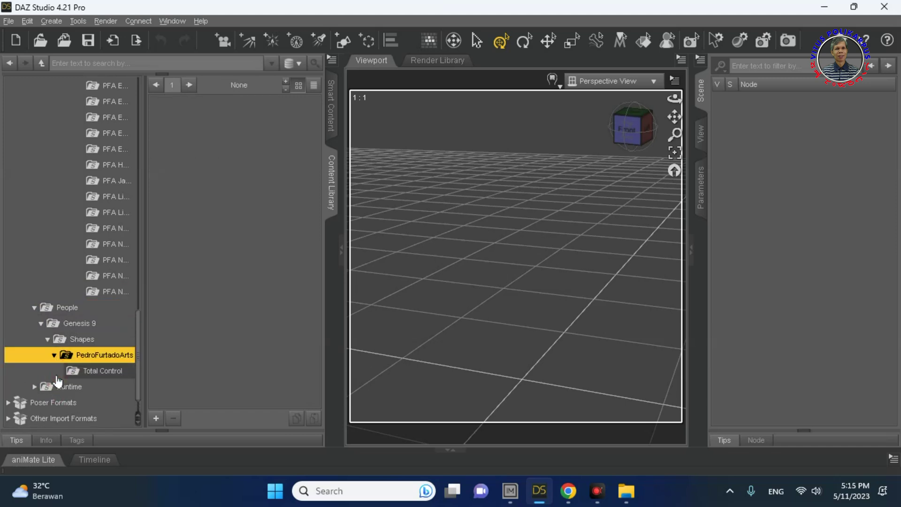
left_click(78, 372)
Try to load PFA Total Control Reset all into the viewport and dismiss the resulting dialogs.
left_click_drag(182, 128, 449, 253)
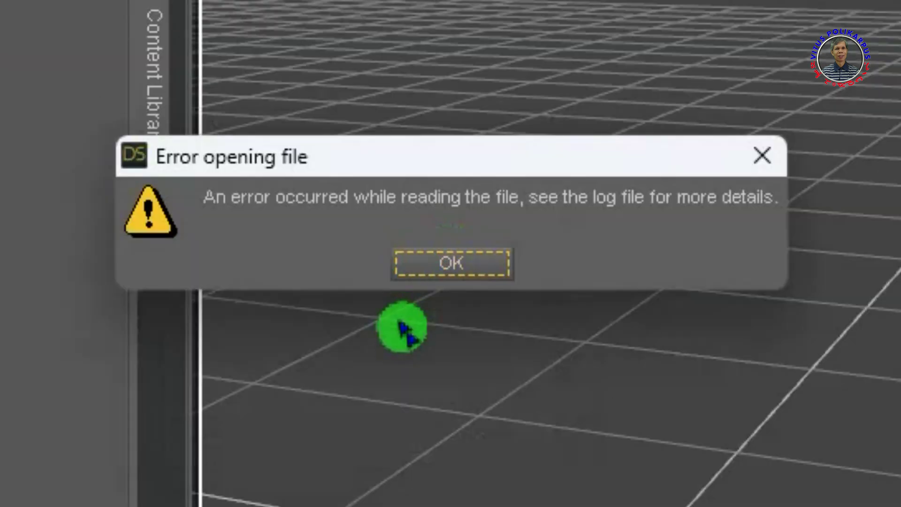
left_click(439, 255)
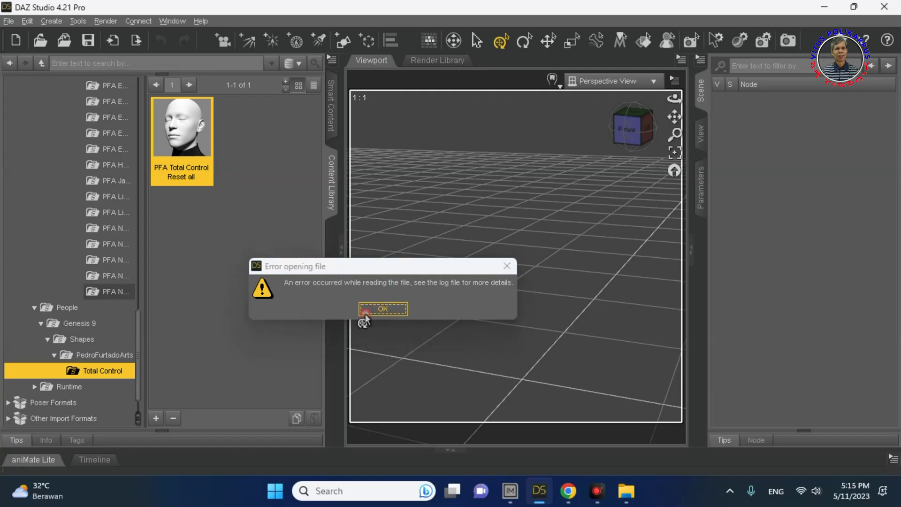
left_click(383, 309)
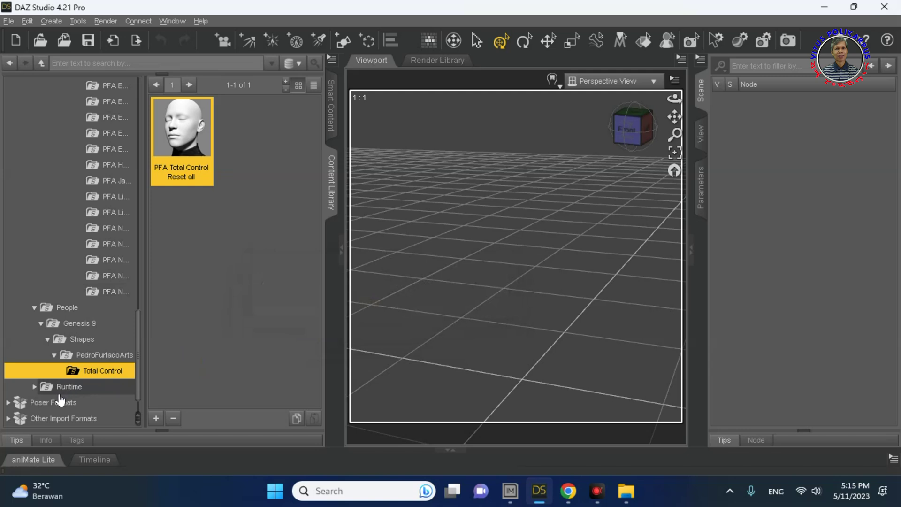
Expand the asset's Runtime folder and view the contents of its Support folder.
left_click(35, 387)
left_click(52, 405)
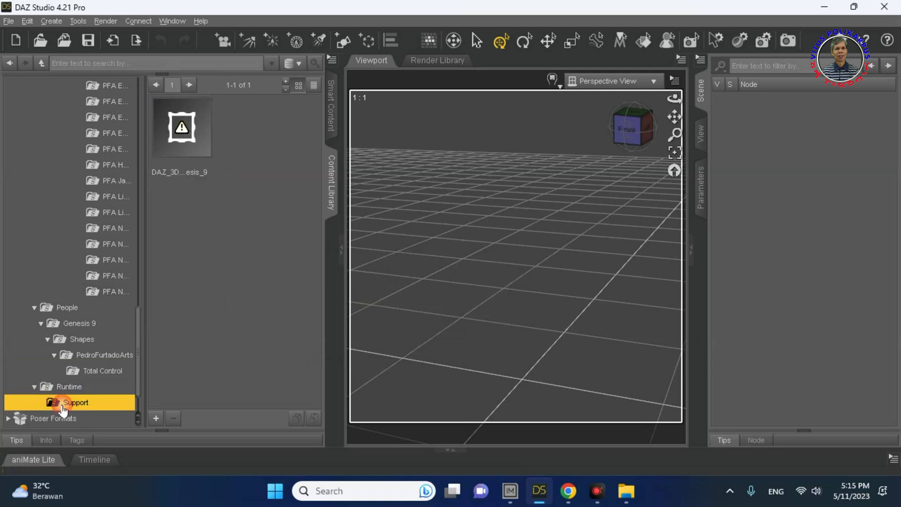
scroll(74, 238, "down", 2)
Remove the Total Control for Genesis 9 base directory from the content library.
scroll(81, 237, "up", 10)
left_click(62, 350)
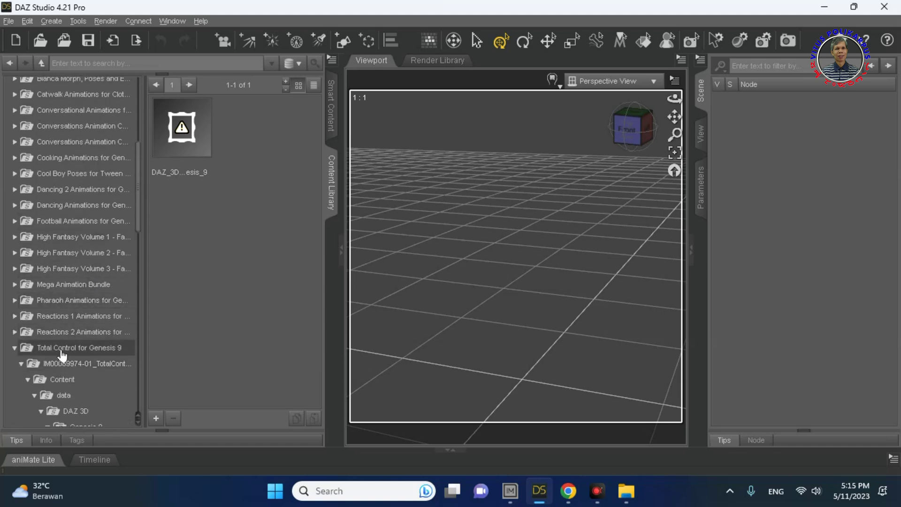
right_click(63, 348)
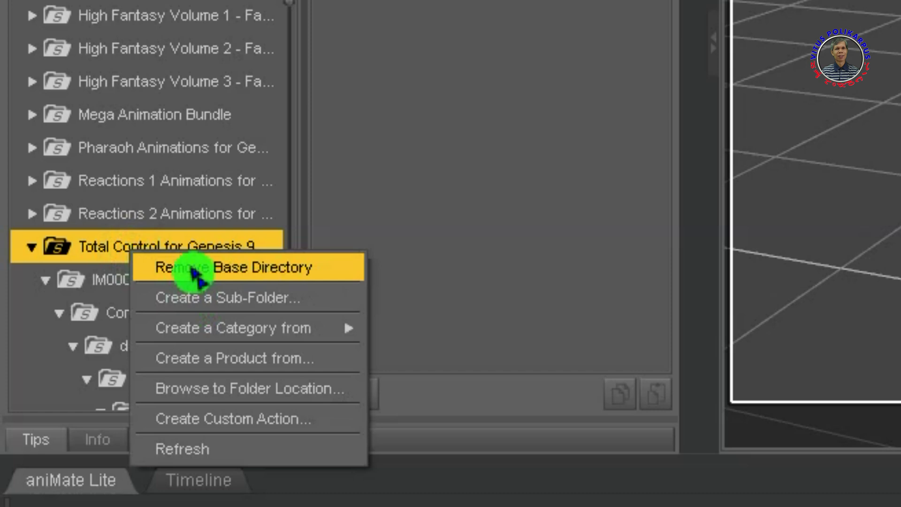
left_click(194, 273)
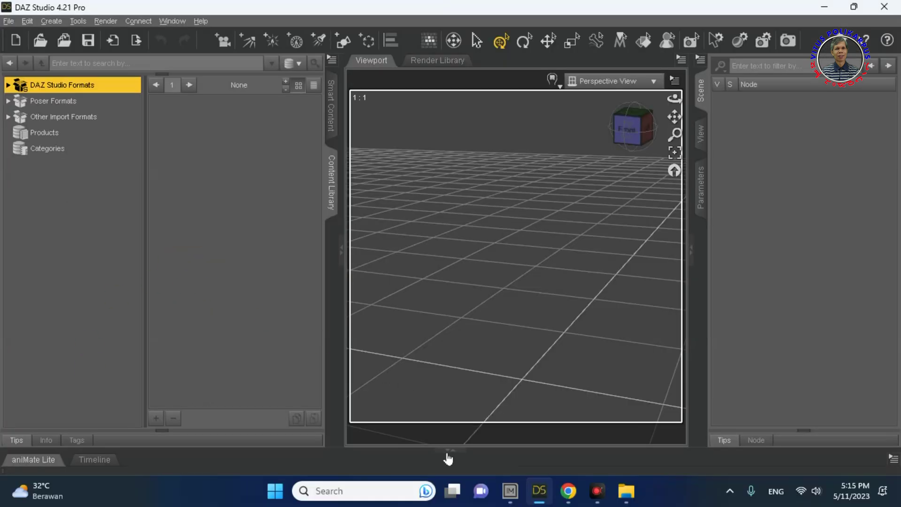
Switch to File Explorer and delete the Total Control for Genesis 9 folder from Download Assets.
left_click(626, 491)
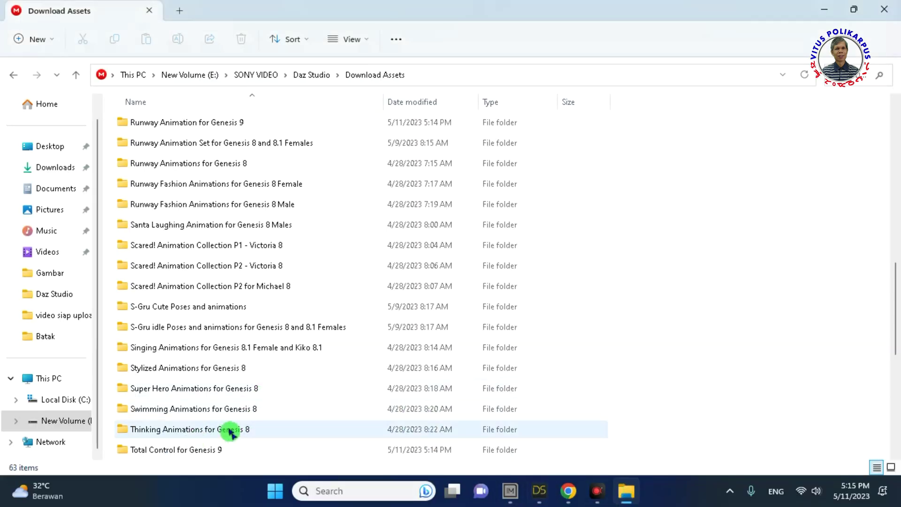
scroll(231, 429, "down", 4)
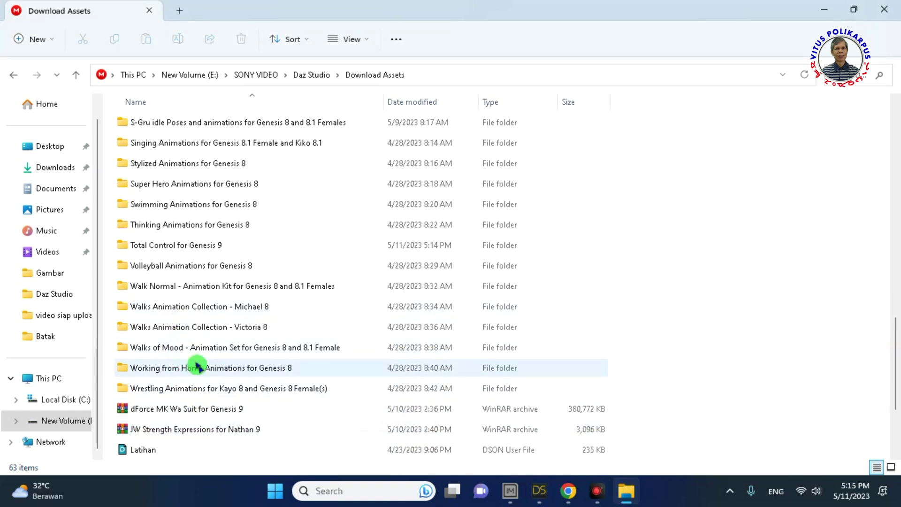
left_click(177, 246)
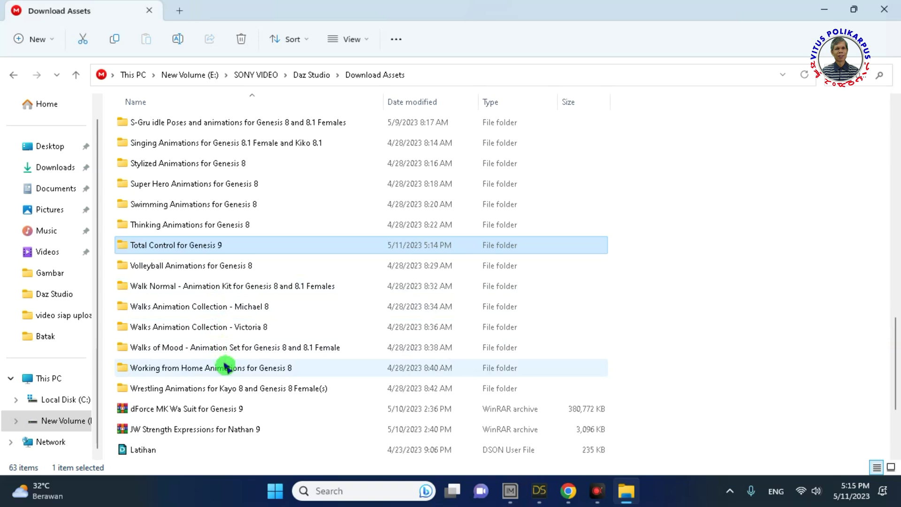
key("Delete")
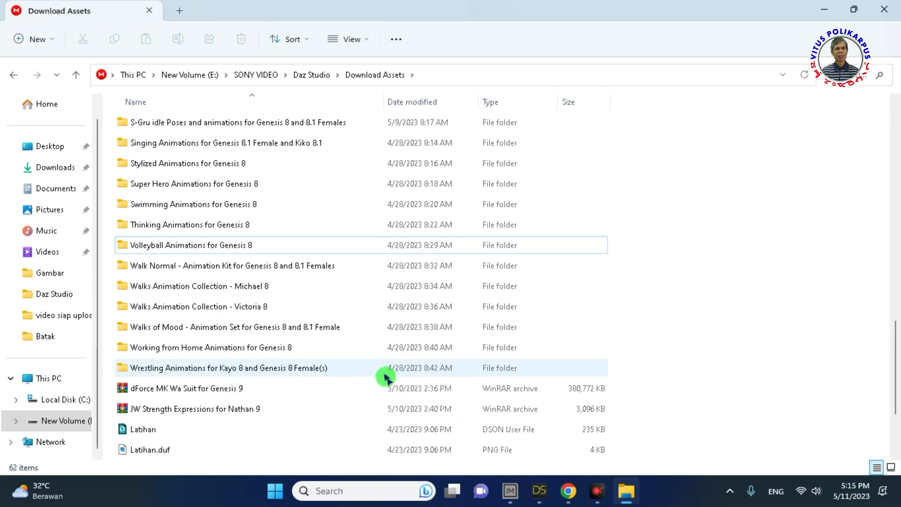
Switch to Chrome and open the Genesis 9 category from Render-State's Total Control for Genesis 9 page.
left_click(568, 493)
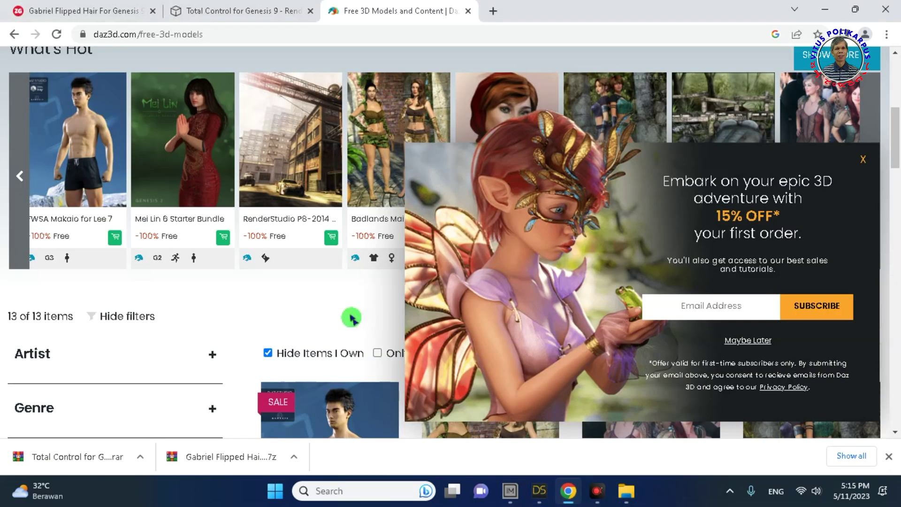
scroll(328, 245, "down", 2)
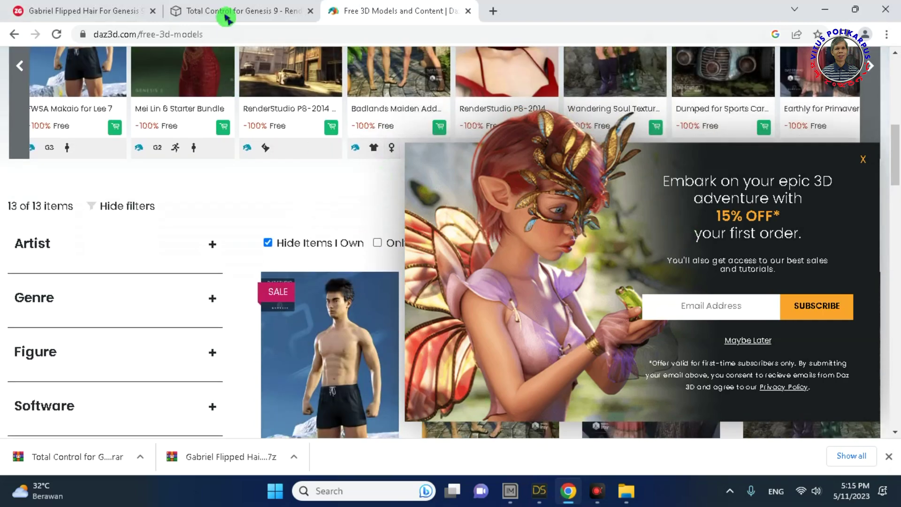
left_click(254, 14)
scroll(187, 146, "up", 10)
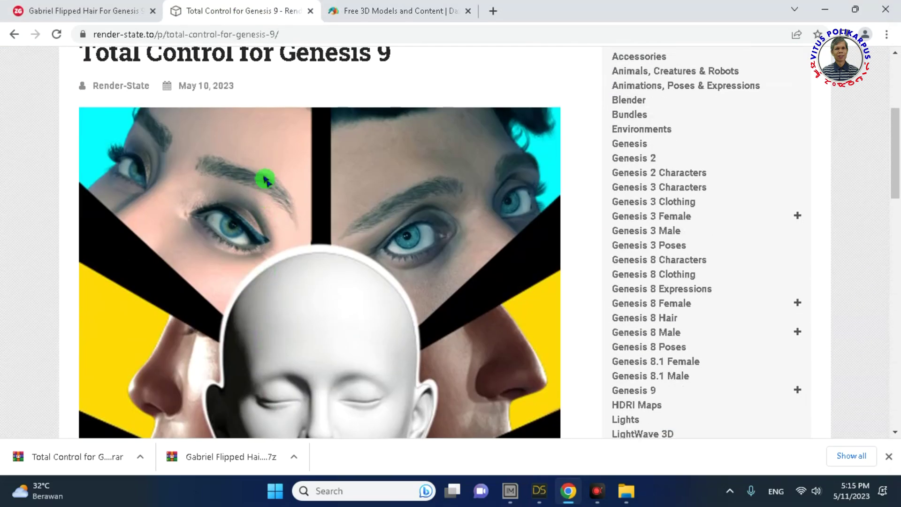
scroll(265, 179, "up", 5)
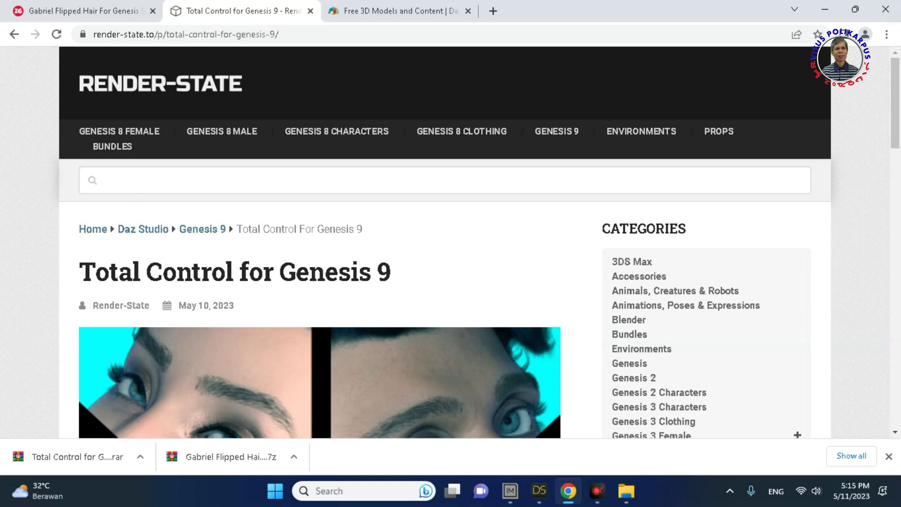
scroll(630, 396, "down", 9)
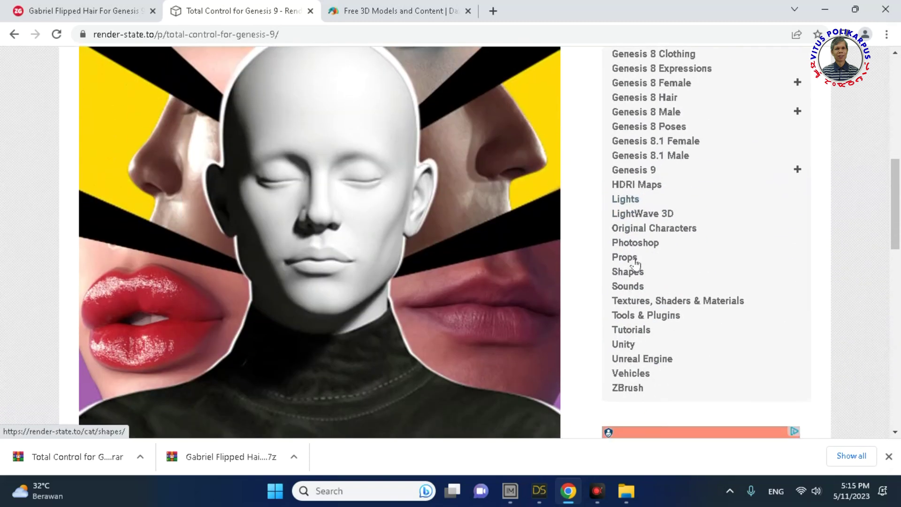
left_click(631, 171)
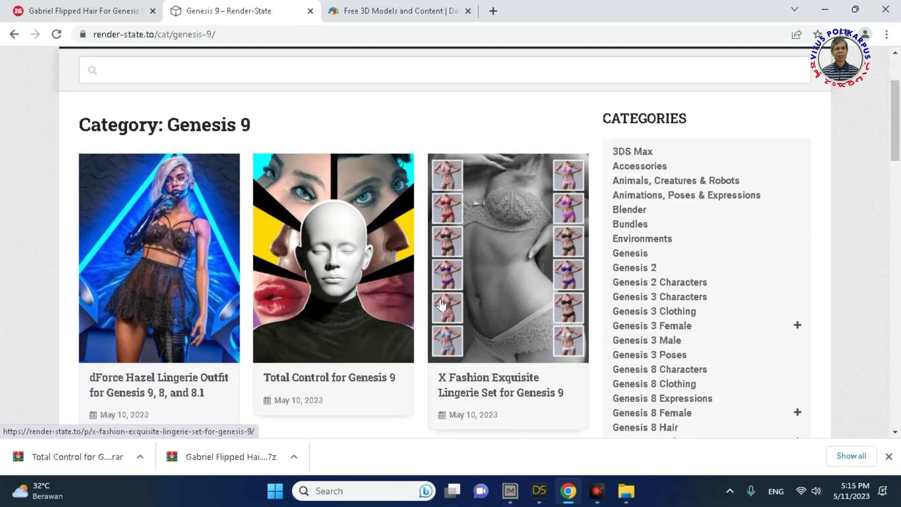
Look through the first page of Render-State's Genesis 9 assets down to the page navigation.
scroll(441, 306, "down", 3)
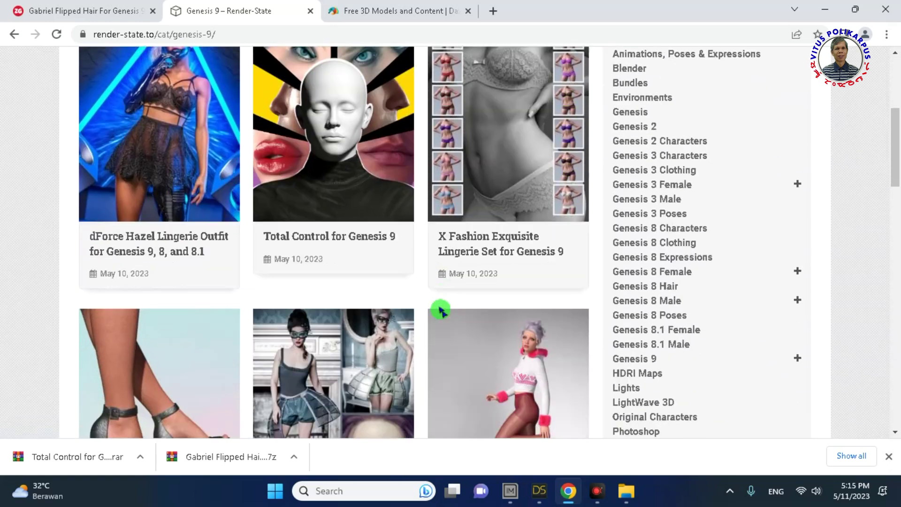
scroll(441, 310, "down", 5)
scroll(440, 313, "down", 5)
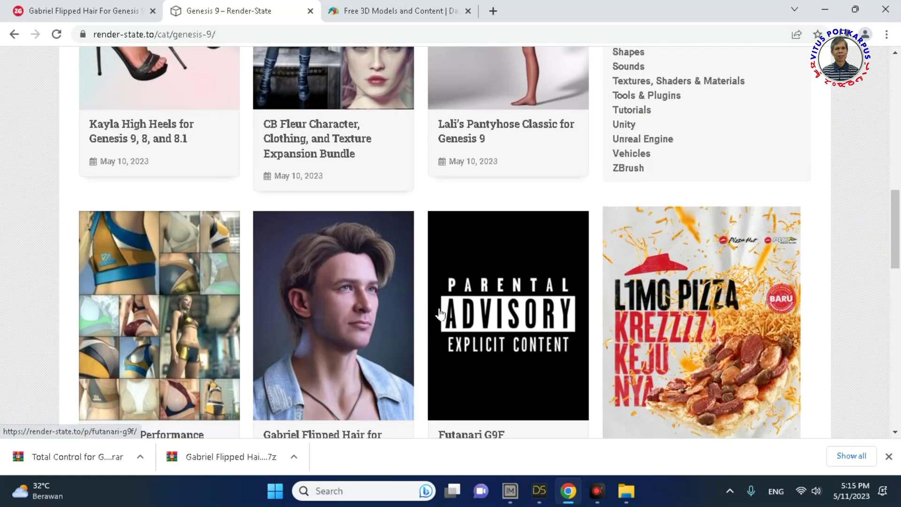
scroll(440, 313, "down", 6)
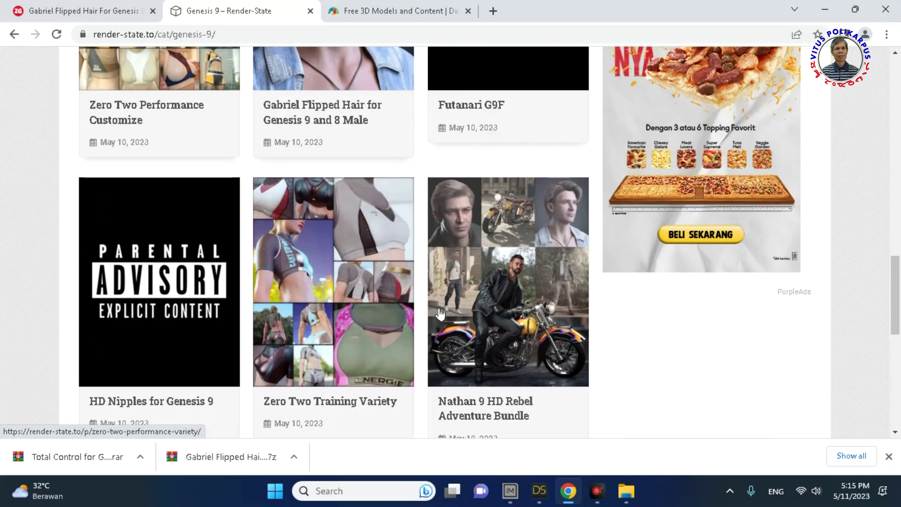
scroll(440, 314, "down", 5)
scroll(440, 314, "down", 2)
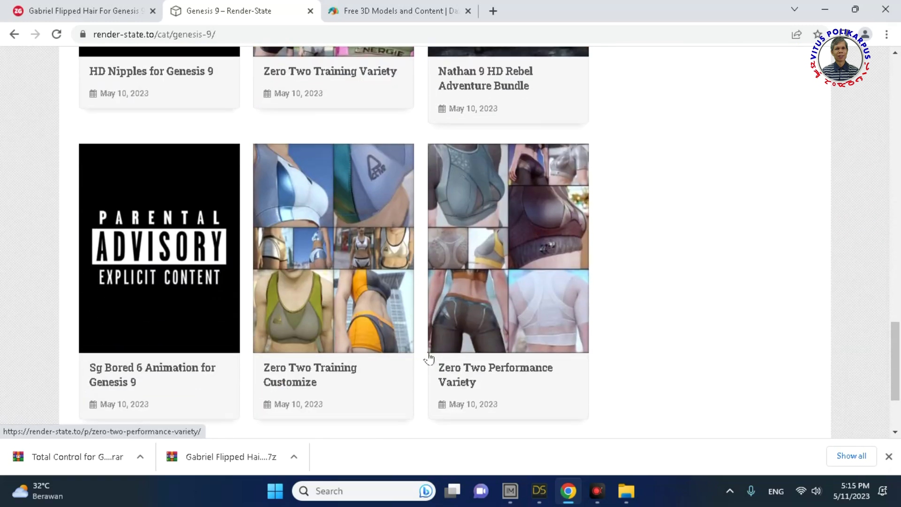
scroll(424, 348, "down", 2)
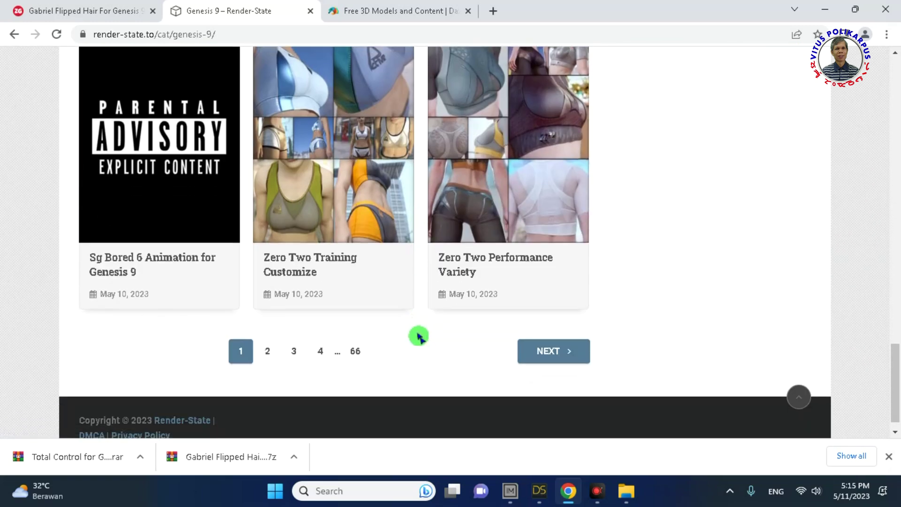
Search the ZoneGfx site for "genesis 9" from the Gabriel Flipped Hair page.
left_click(100, 5)
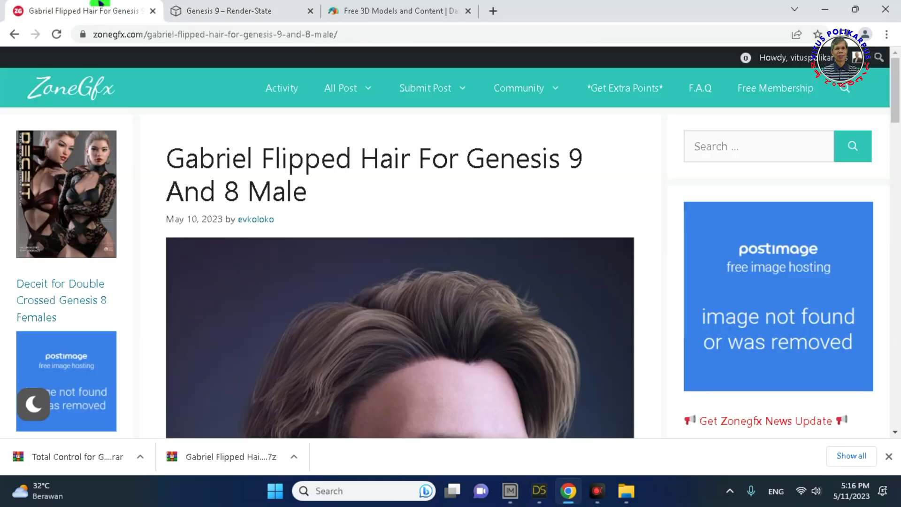
scroll(314, 246, "down", 4)
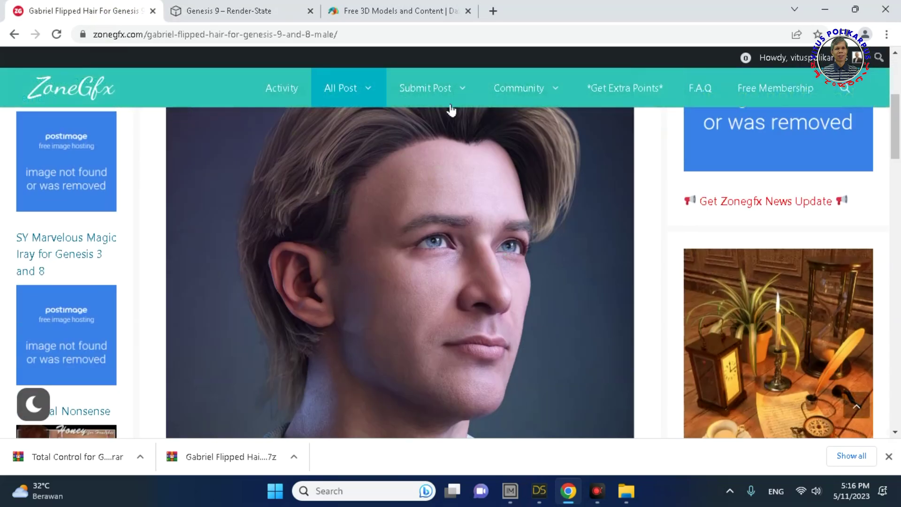
left_click(845, 89)
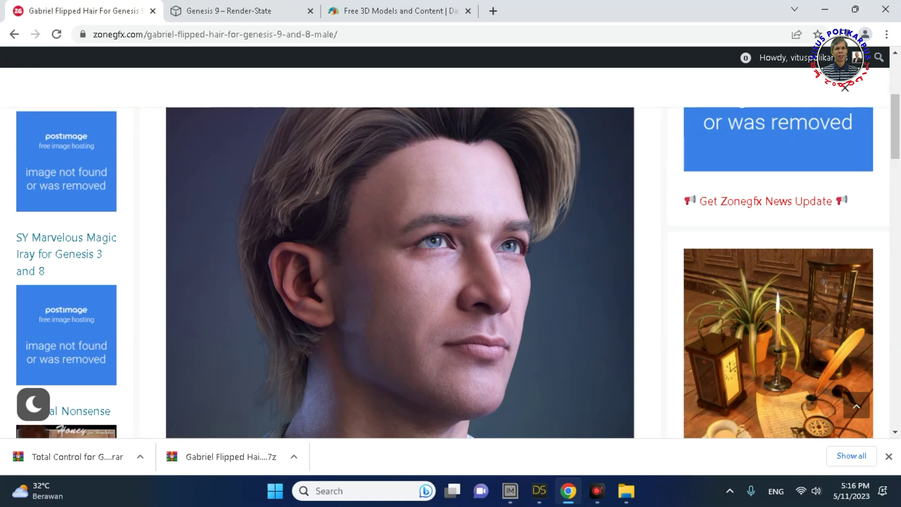
type("genesis 9")
key("Return")
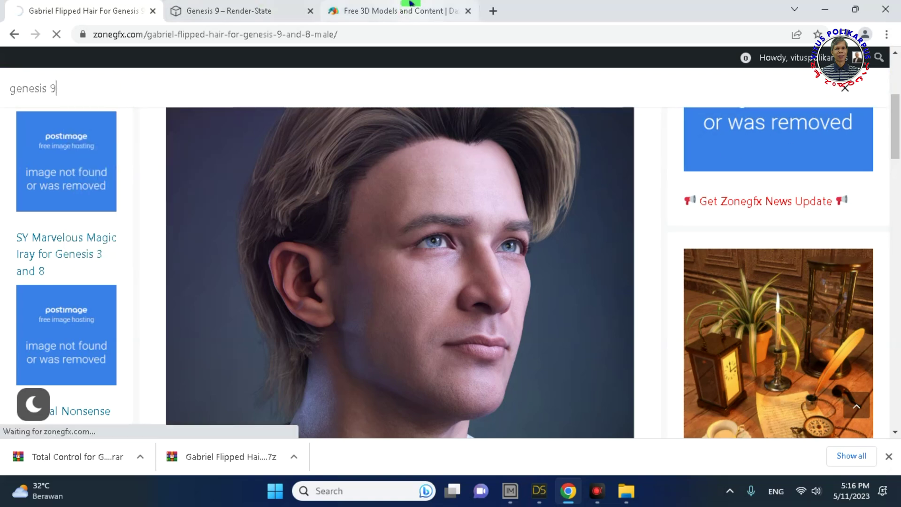
Dismiss the subscription offer on the Daz 3D free models page, view the free items and close the browser's downloads bar.
left_click(408, 7)
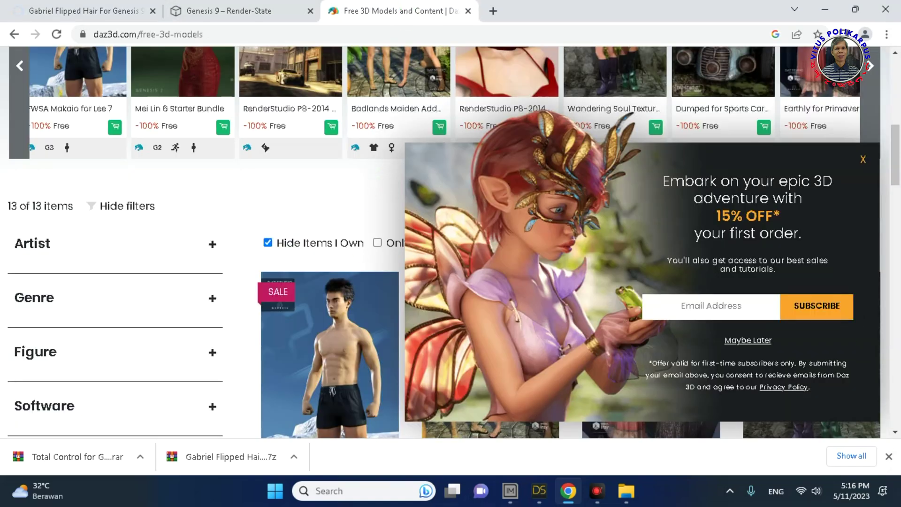
left_click(863, 162)
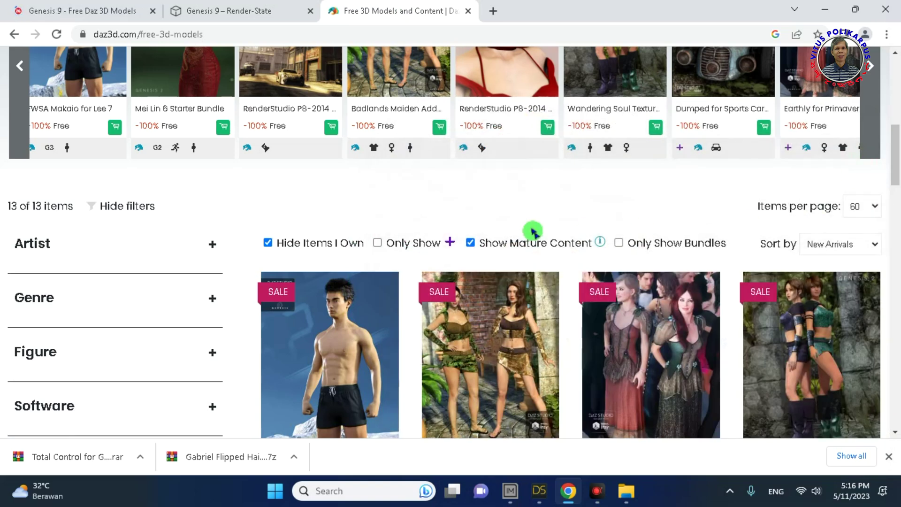
scroll(457, 319, "down", 2)
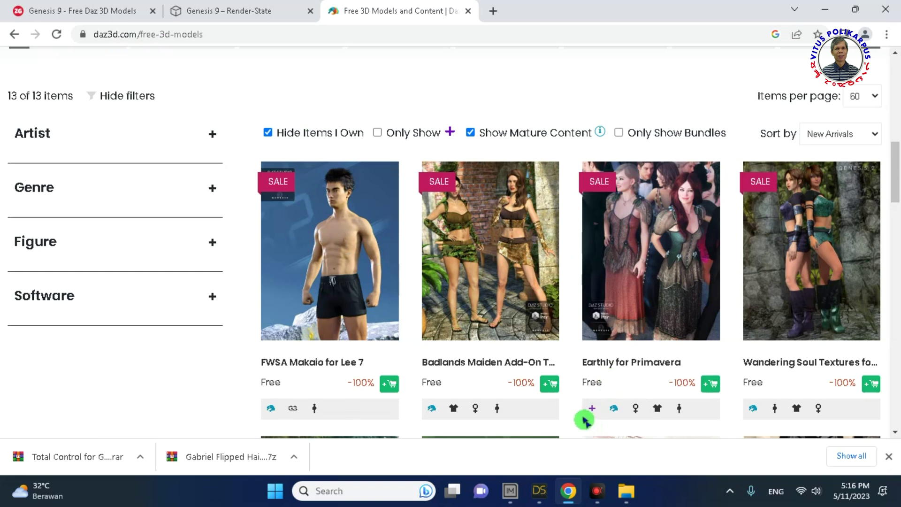
left_click(888, 457)
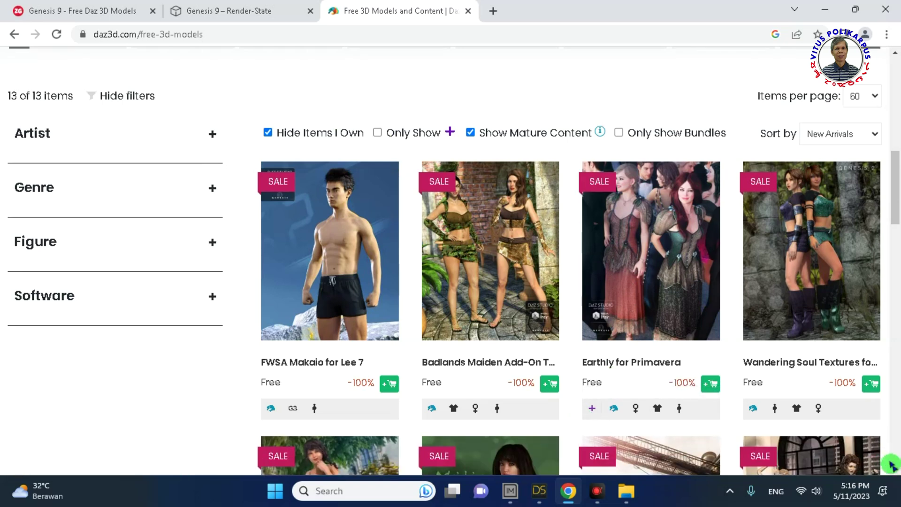